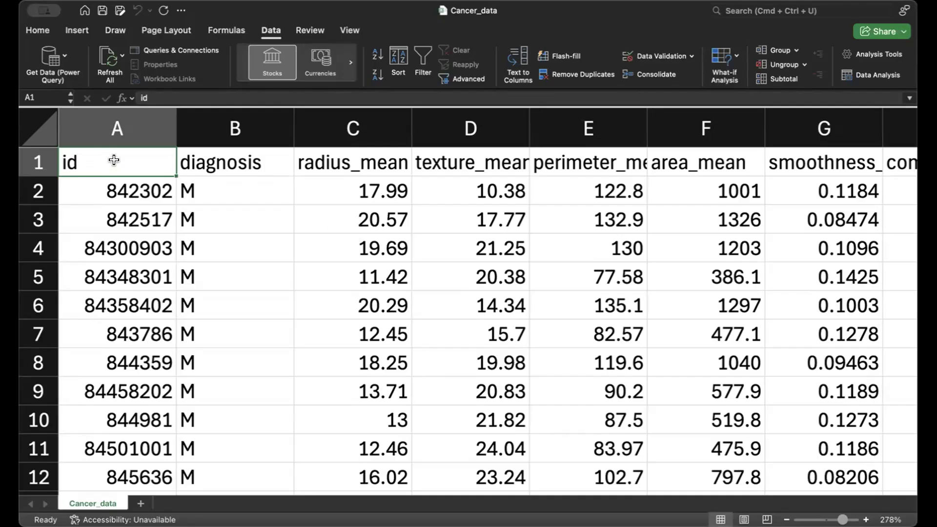
# Step: Examine the id column and the diagnosis values down past row 20, returning to the diagnosis header
pyautogui.click(124, 182)
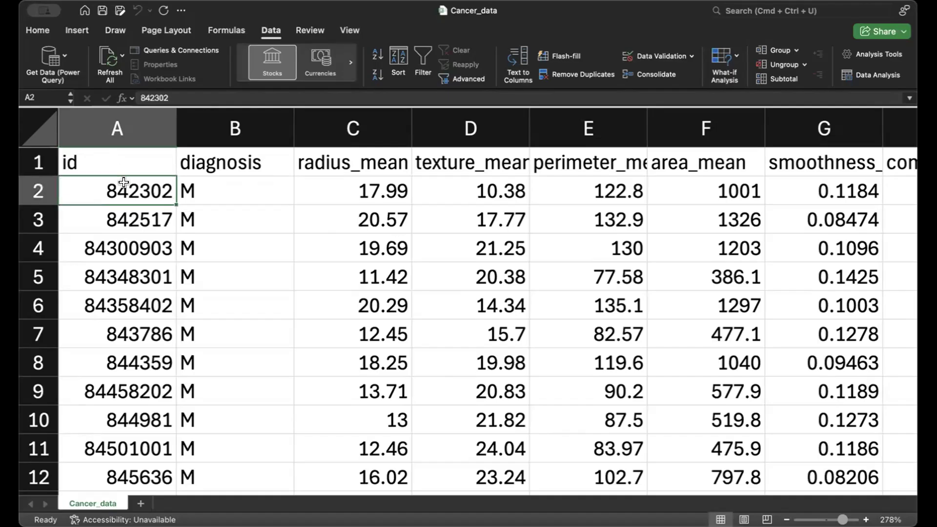
pyautogui.press('Up')
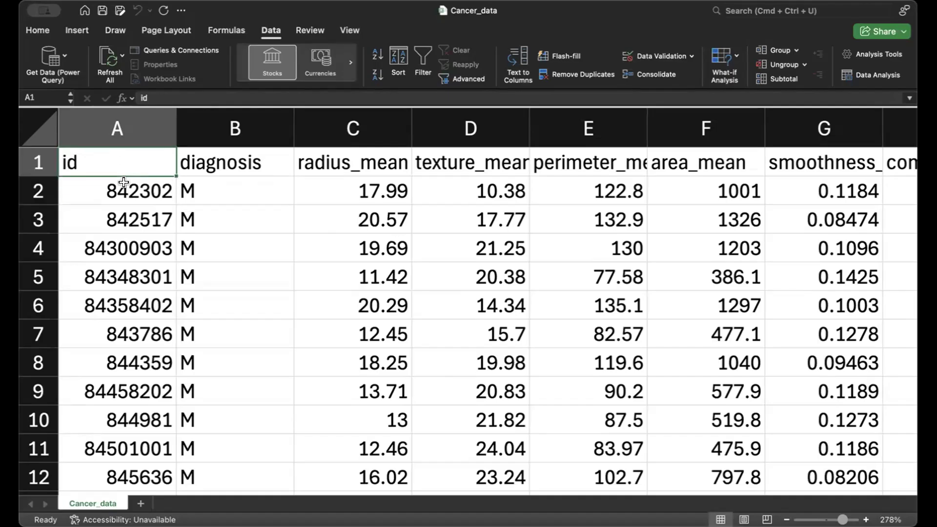
pyautogui.press('Down')
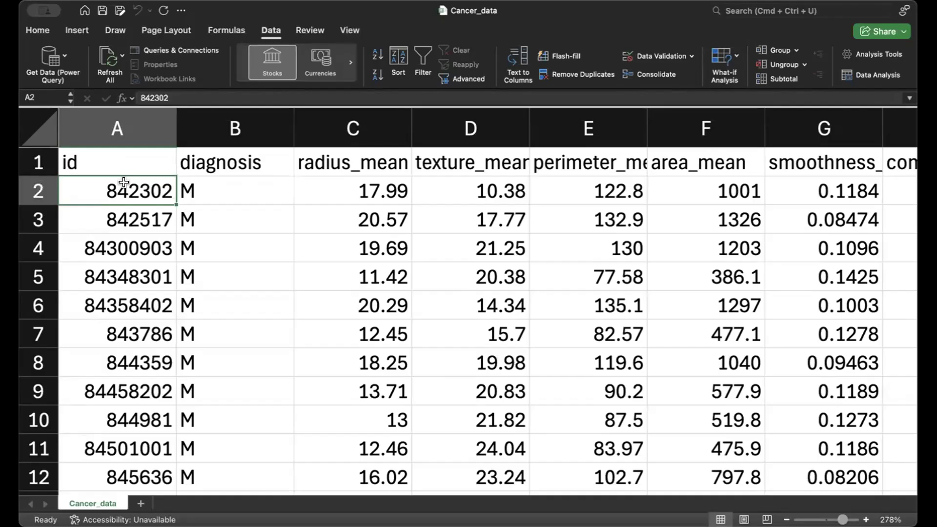
pyautogui.press('Down')
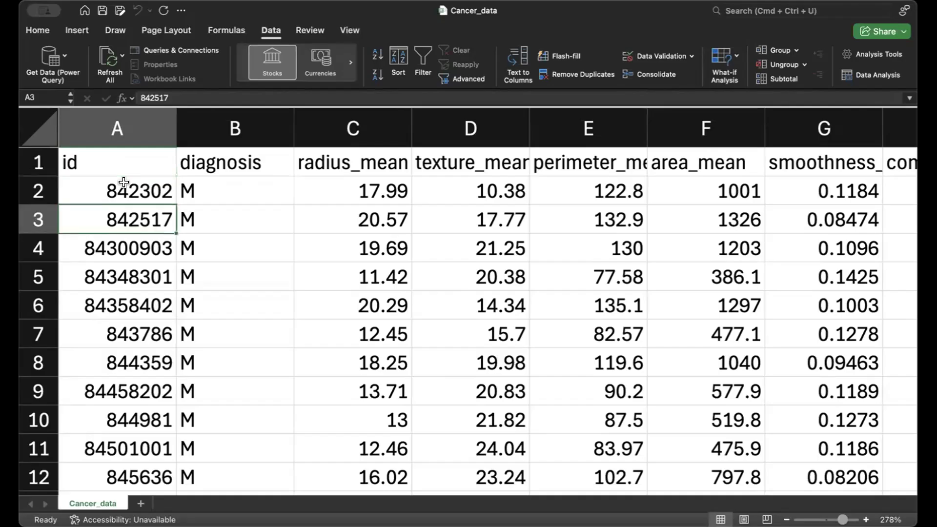
pyautogui.press('Right')
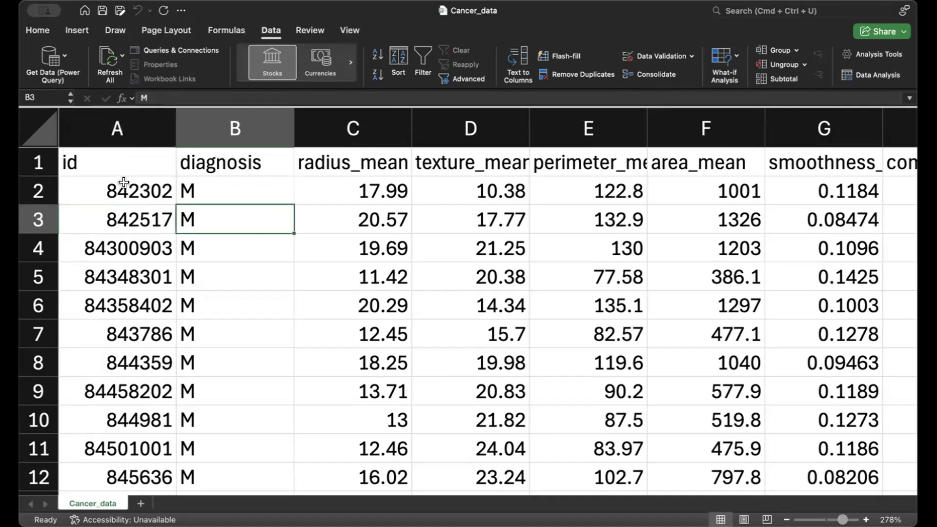
pyautogui.press('Up')
pyautogui.press('Up')
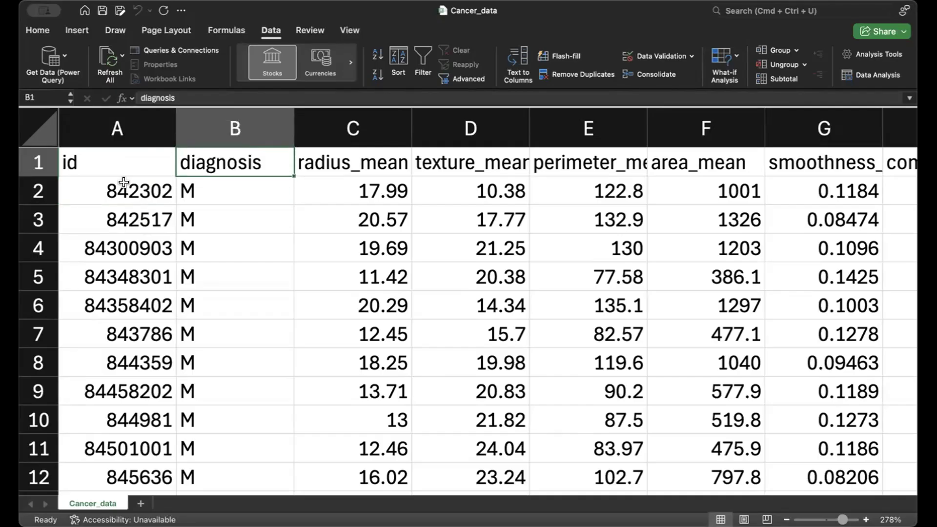
pyautogui.press('Down')
pyautogui.press('Down')
pyautogui.press('Down')
pyautogui.press('Down')
pyautogui.press('Down')
pyautogui.press('Down')
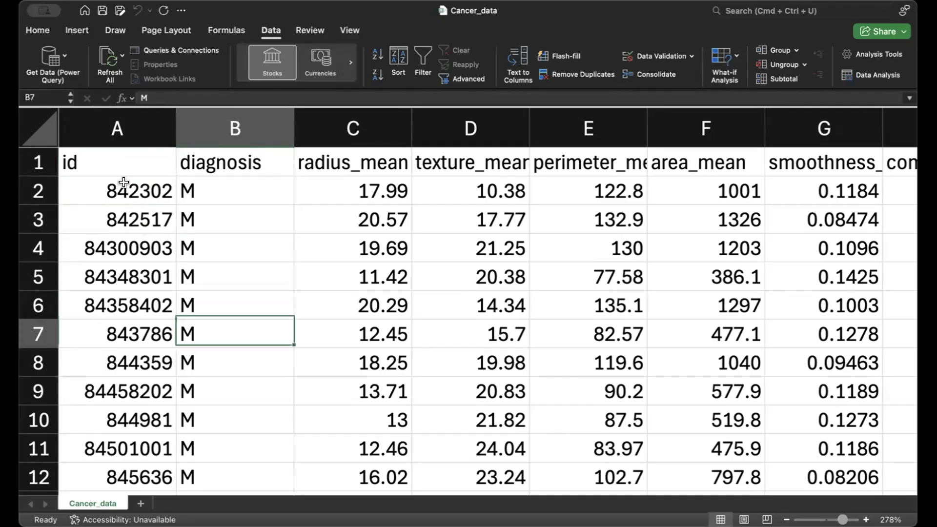
pyautogui.press('Down')
pyautogui.press('Down')
pyautogui.press('Down')
pyautogui.press('Down')
pyautogui.press('Down')
pyautogui.press('Down')
pyautogui.press('Down')
pyautogui.press('Down')
pyautogui.press('Down')
pyautogui.press('Down')
pyautogui.press('Down')
pyautogui.press('Down')
pyautogui.press('Down')
pyautogui.press('Down')
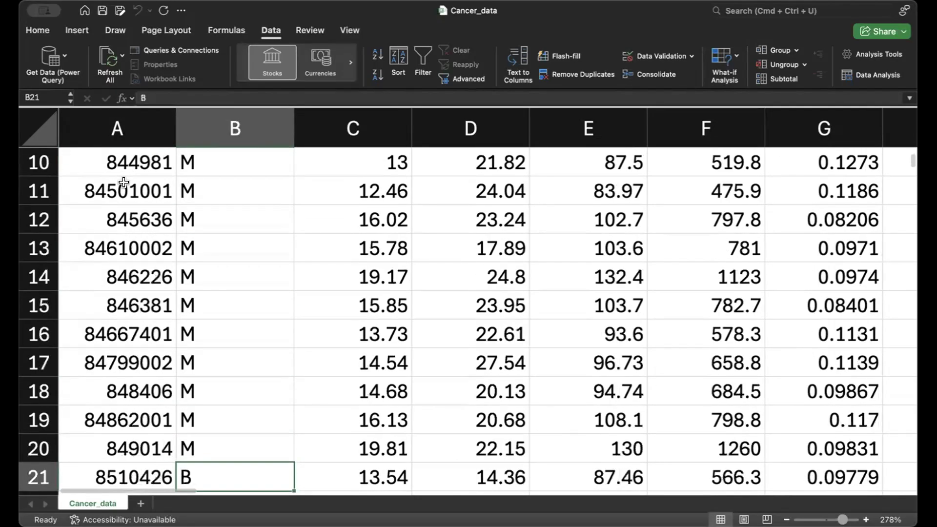
pyautogui.press('Down')
pyautogui.press('Down')
pyautogui.press('Down')
pyautogui.press('Down')
pyautogui.press('Up')
pyautogui.press('Up')
pyautogui.press('Up')
pyautogui.press('Up')
pyautogui.press('Up')
pyautogui.press('Up')
pyautogui.press('Down')
pyautogui.press('Down')
pyautogui.press('Up')
pyautogui.press('Up')
pyautogui.press('Up')
pyautogui.press('Up')
pyautogui.press('Up')
pyautogui.press('Up')
pyautogui.press('Up')
pyautogui.press('Up')
pyautogui.press('Up')
pyautogui.press('Up')
pyautogui.press('Up')
pyautogui.press('Up')
pyautogui.press('Up')
pyautogui.press('Up')
pyautogui.press('Up')
pyautogui.press('Up')
pyautogui.press('Up')
pyautogui.press('Up')
pyautogui.press('Up')
pyautogui.press('Up')
# Step: Review the measurement headers from radius_mean to concave points_mean, then return to the id header
pyautogui.press('Right')
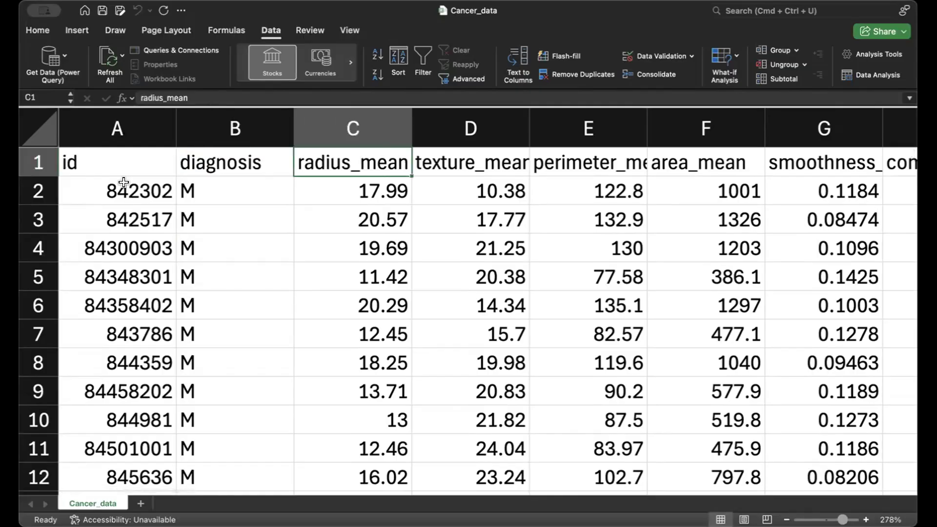
pyautogui.press('Right')
pyautogui.press('Right')
pyautogui.press('Right')
pyautogui.press('Right')
pyautogui.press('Right')
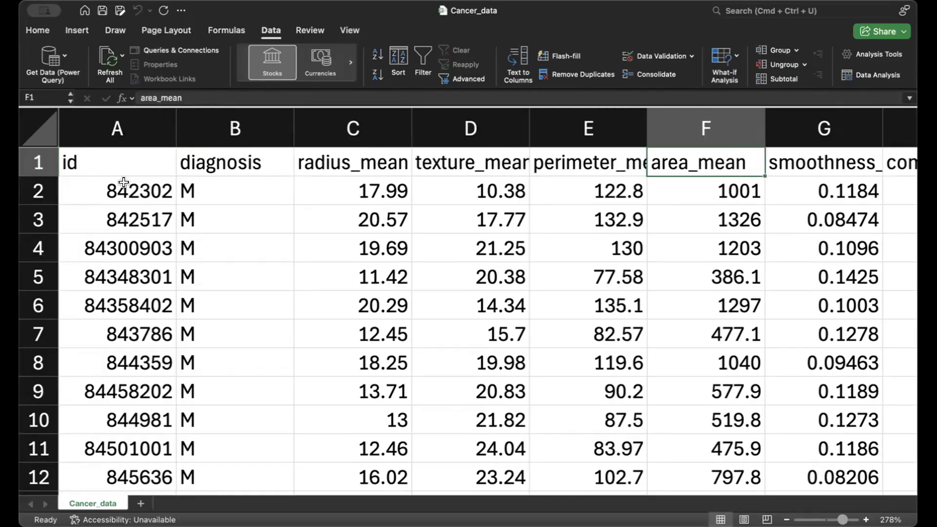
pyautogui.press('Right')
pyautogui.press('Right')
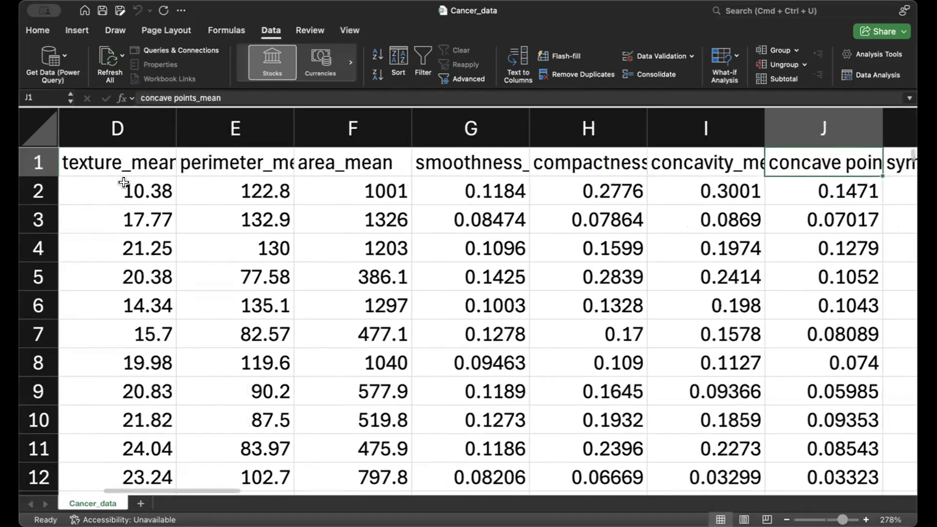
pyautogui.press('Left')
pyautogui.press('Left')
pyautogui.press('Left')
pyautogui.press('Left')
pyautogui.press('Left')
pyautogui.press('Left')
pyautogui.press('Left')
pyautogui.press('Left')
pyautogui.press('Left')
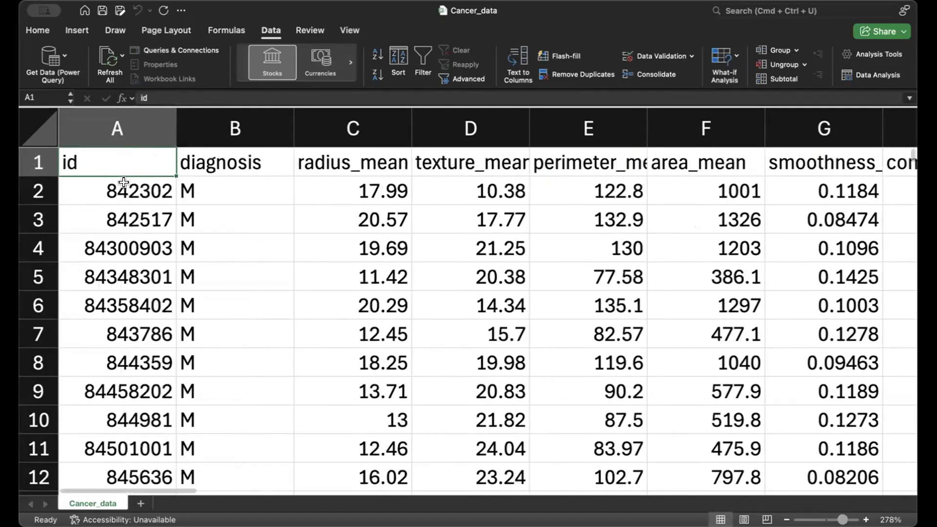
# Step: Review the header row from diagnosis through the _mean and _se variables up to texture_worst
pyautogui.press('Right')
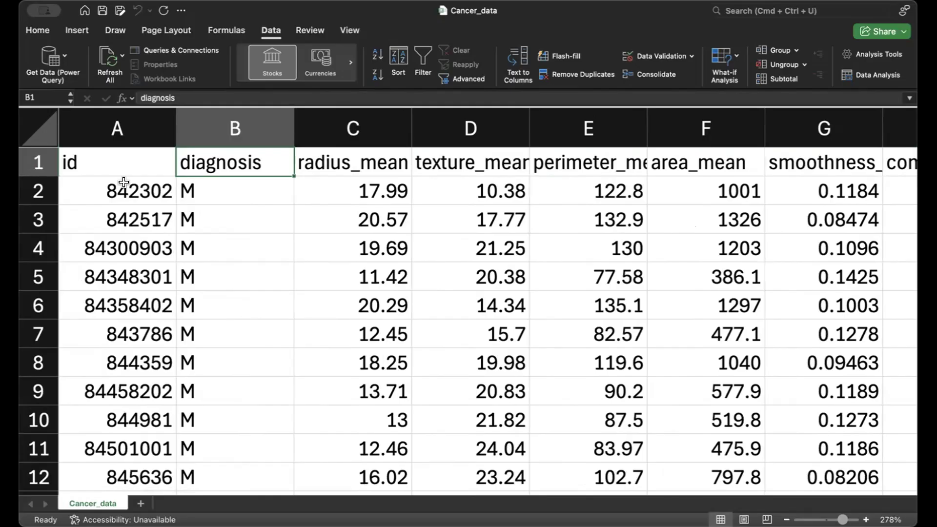
pyautogui.press('Right')
pyautogui.press('Right')
pyautogui.press('Right')
pyautogui.press('Right')
pyautogui.press('Right')
pyautogui.press('Right')
pyautogui.press('Right')
pyautogui.press('Right')
pyautogui.press('Right')
pyautogui.press('Right')
pyautogui.press('Right')
pyautogui.press('Right')
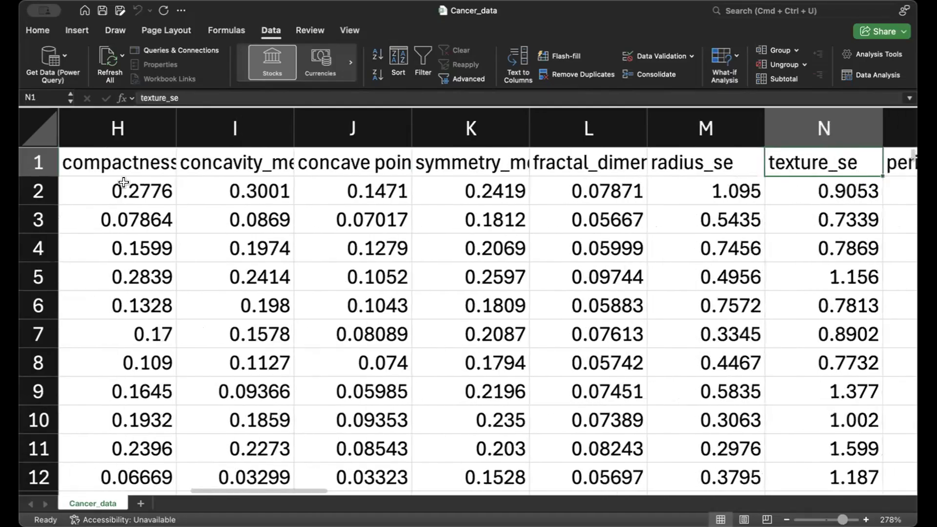
pyautogui.press('Right')
pyautogui.press('Right')
pyautogui.press('Right')
pyautogui.press('Right')
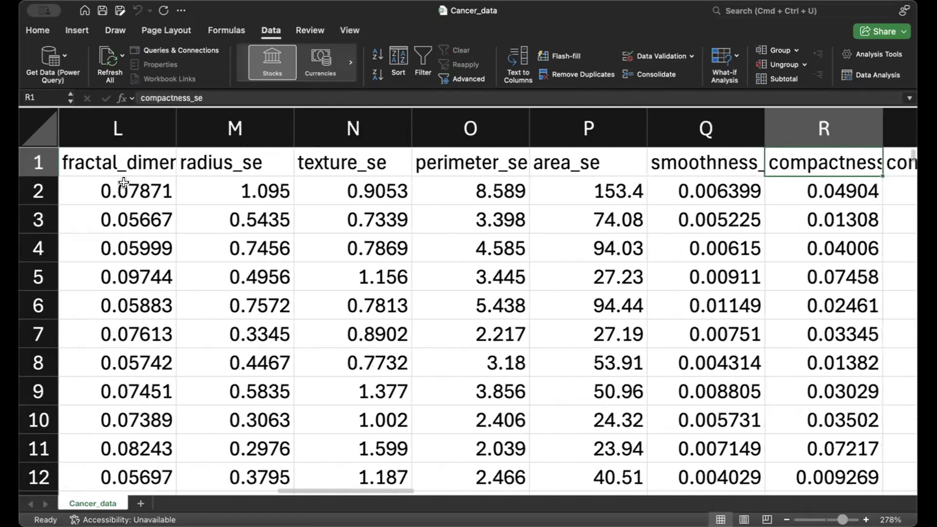
pyautogui.press('Right')
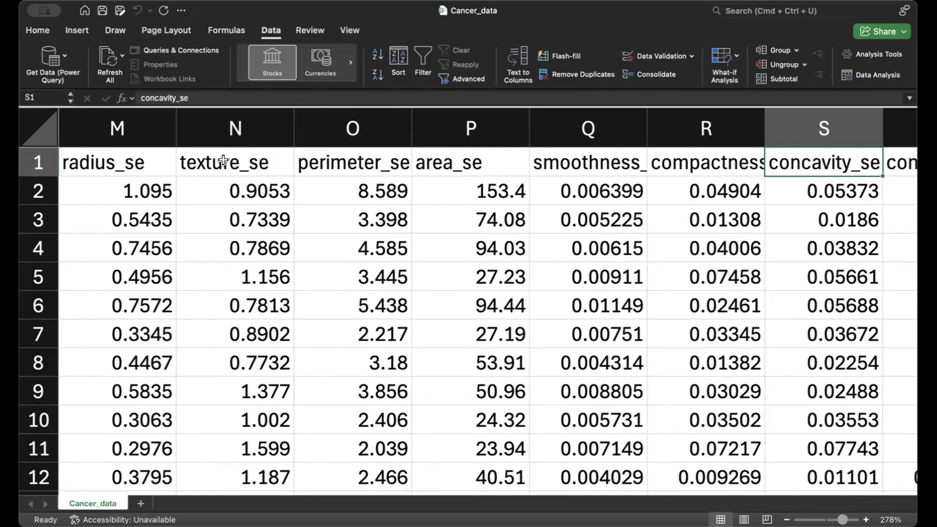
pyautogui.press('Right')
pyautogui.press('Right')
pyautogui.press('Right')
pyautogui.press('Right')
pyautogui.press('Right')
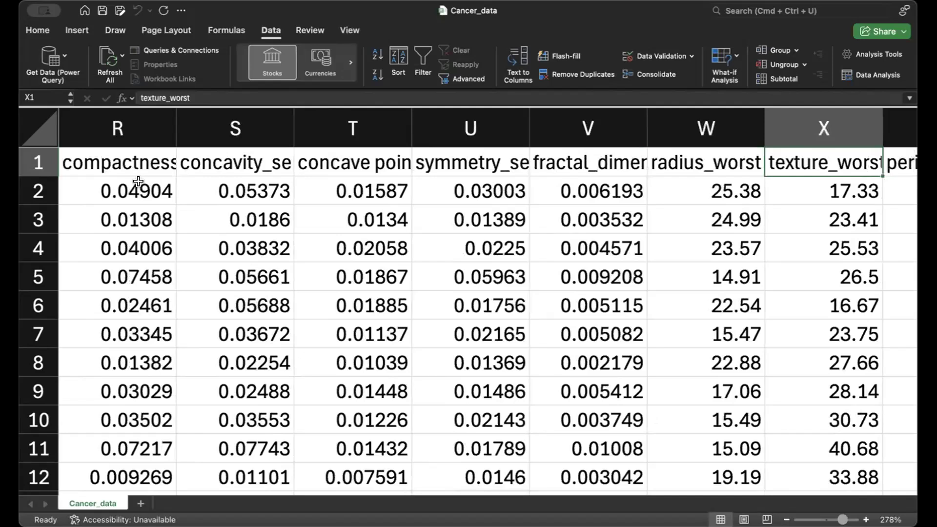
# Step: Add a new sheet to the workbook and rename it "Central tendency"
pyautogui.click(140, 505)
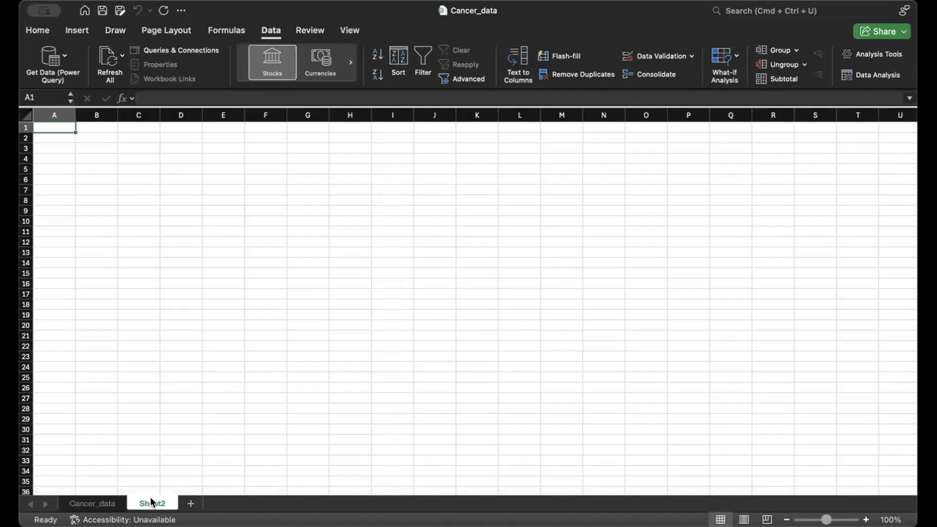
pyautogui.rightClick(152, 503)
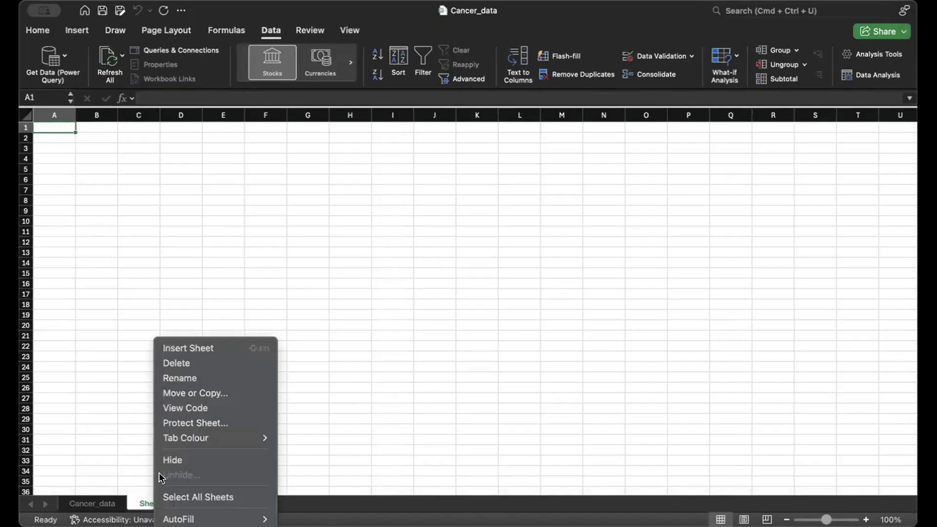
pyautogui.click(202, 372)
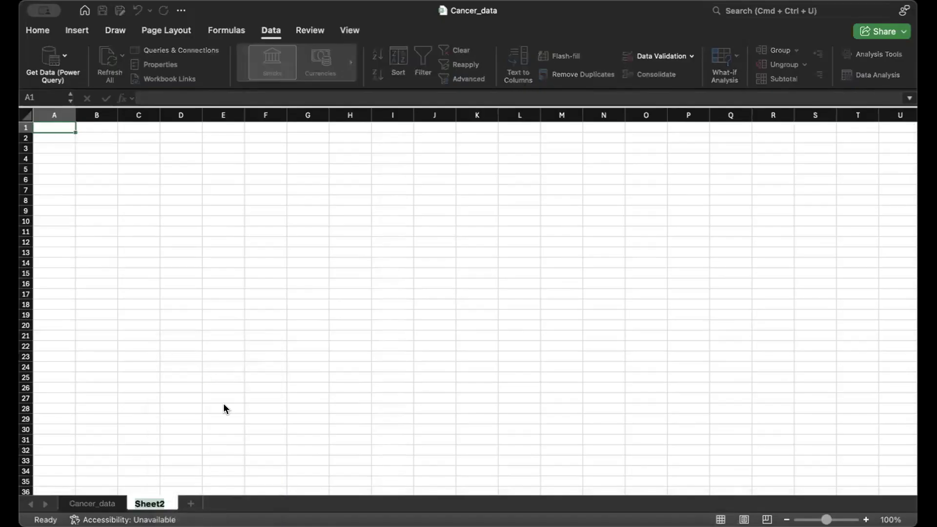
pyautogui.write('Central tend')
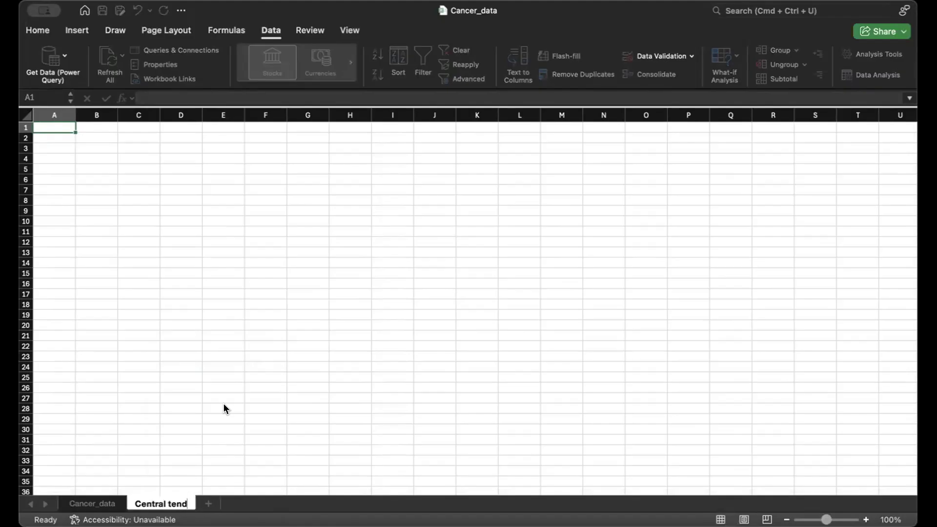
pyautogui.write('ency')
pyautogui.press('Return')
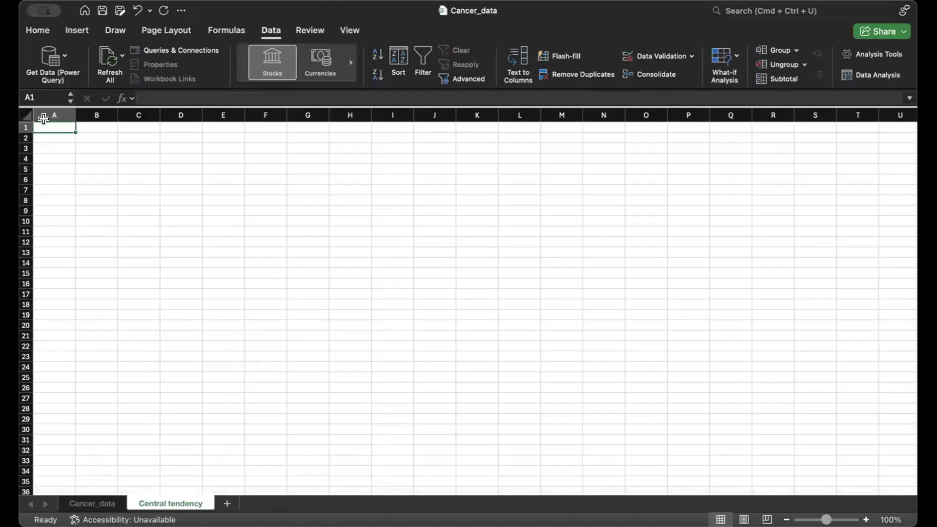
# Step: Enter the heading "Mean of variables" in cell A1 and widen column A to fit it
pyautogui.write('Me')
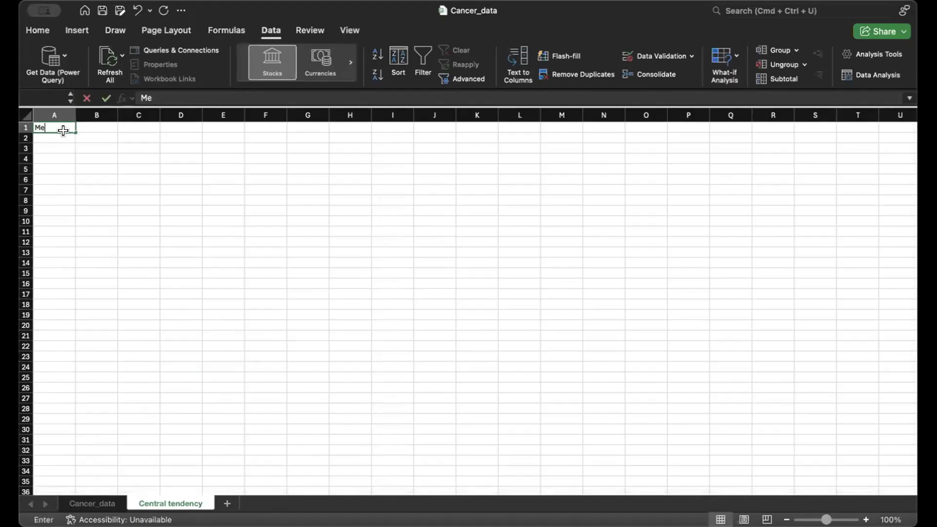
pyautogui.write('an of variables')
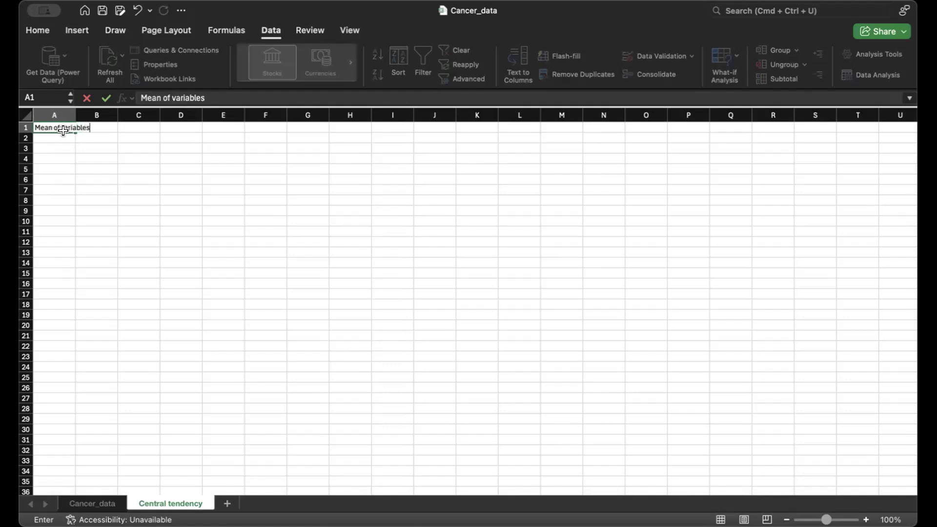
pyautogui.click(77, 148)
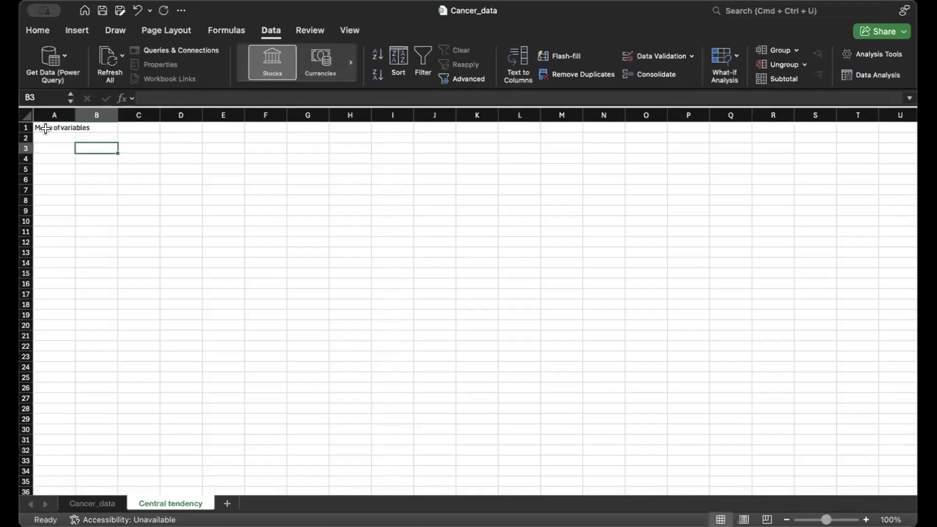
pyautogui.moveTo(76, 115); pyautogui.dragTo(139, 116)
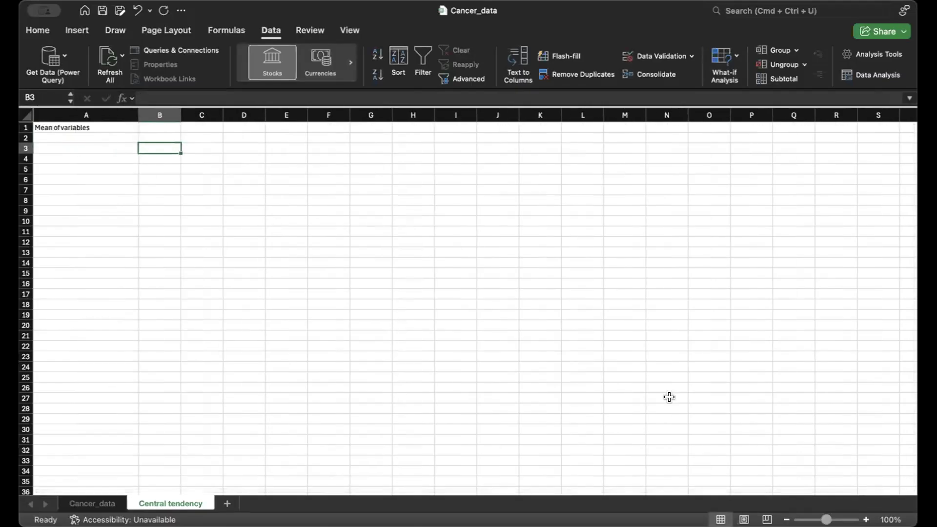
# Step: Label cell A2 "Mean of concavity_se", taking the variable name from the header in cell S1 of the Cancer_data sheet
pyautogui.scroll(5, 467, 302)
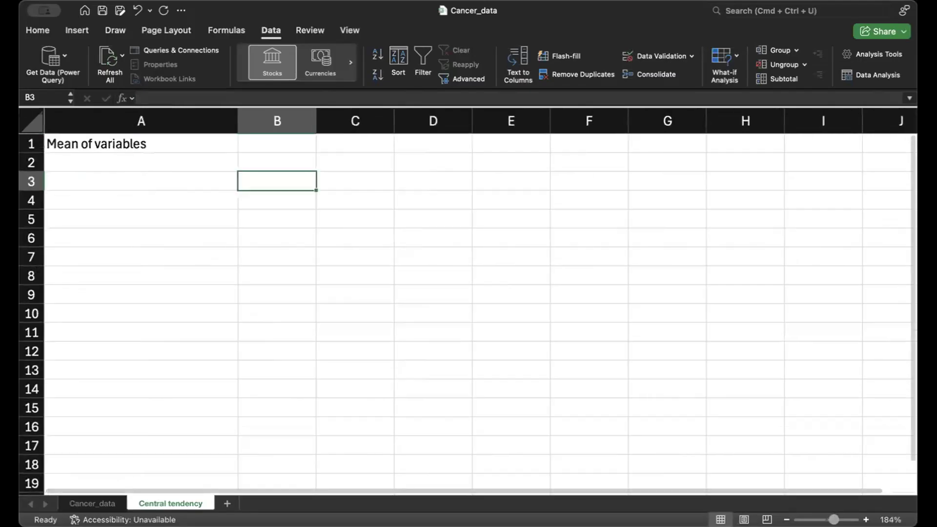
pyautogui.scroll(3, 467, 302)
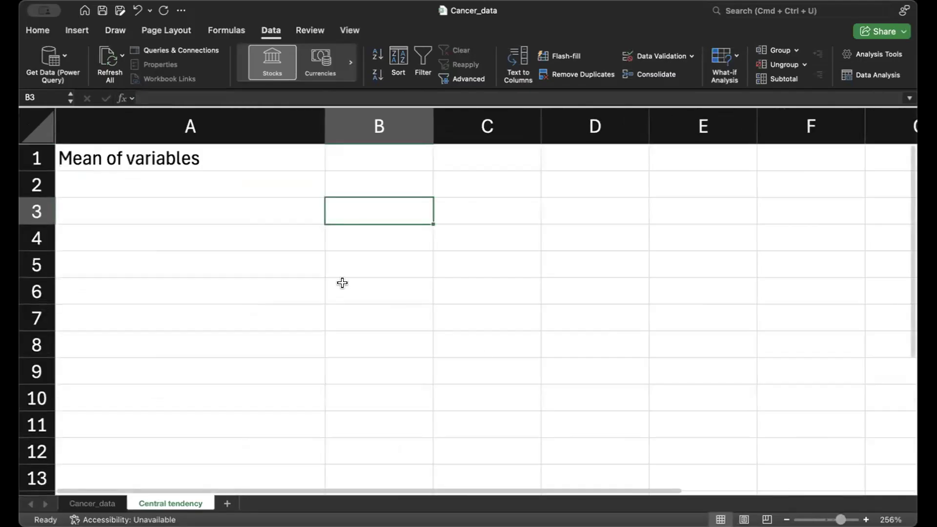
pyautogui.click(186, 181)
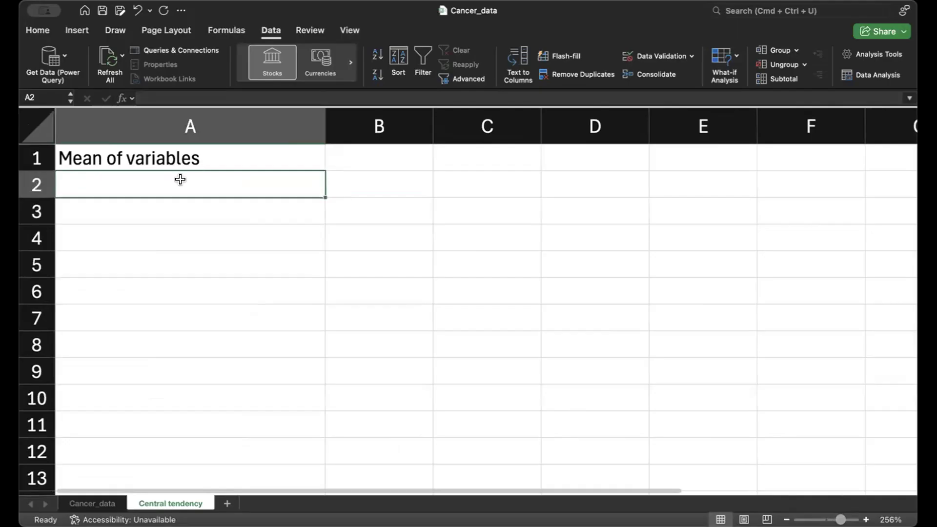
pyautogui.click(194, 157)
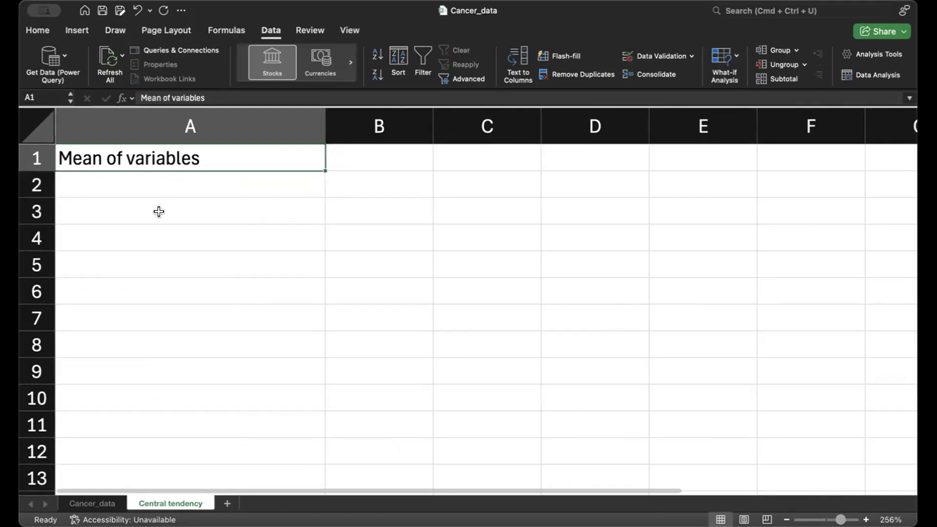
pyautogui.click(148, 188)
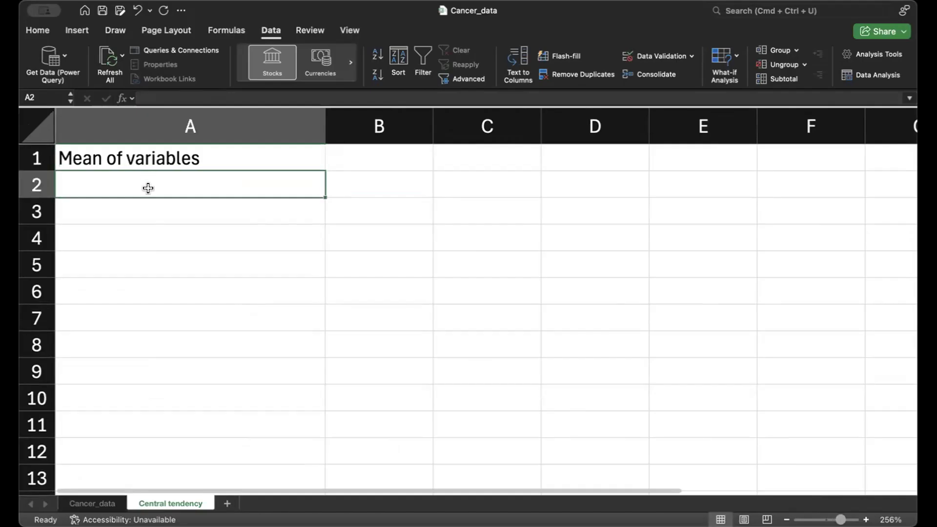
pyautogui.click(99, 503)
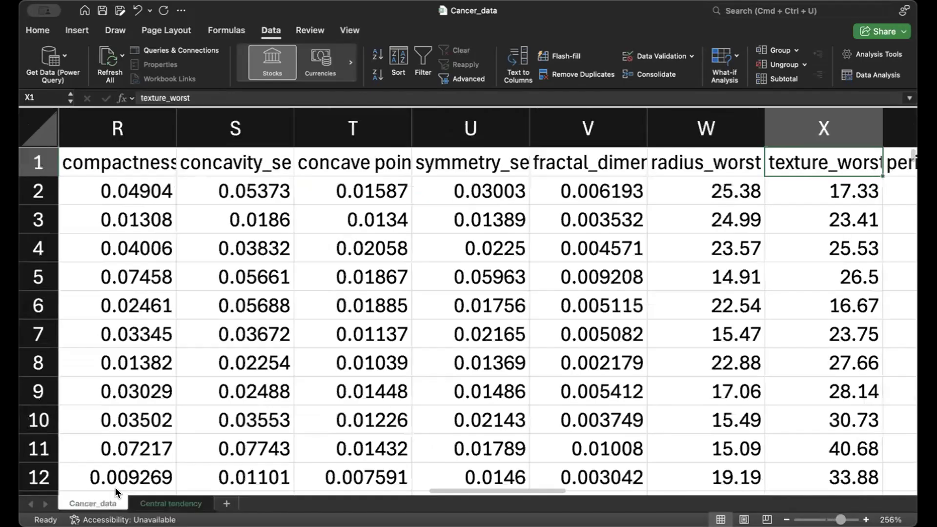
pyautogui.click(240, 164)
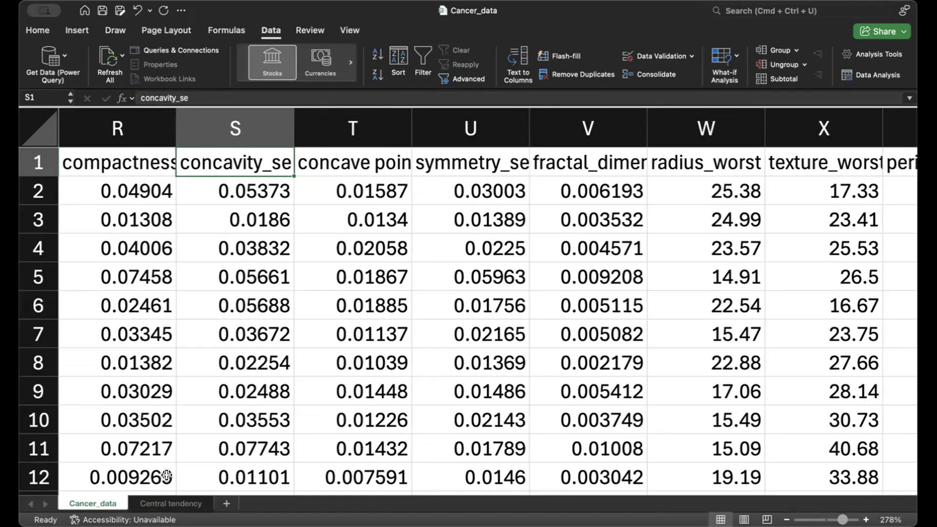
pyautogui.click(180, 503)
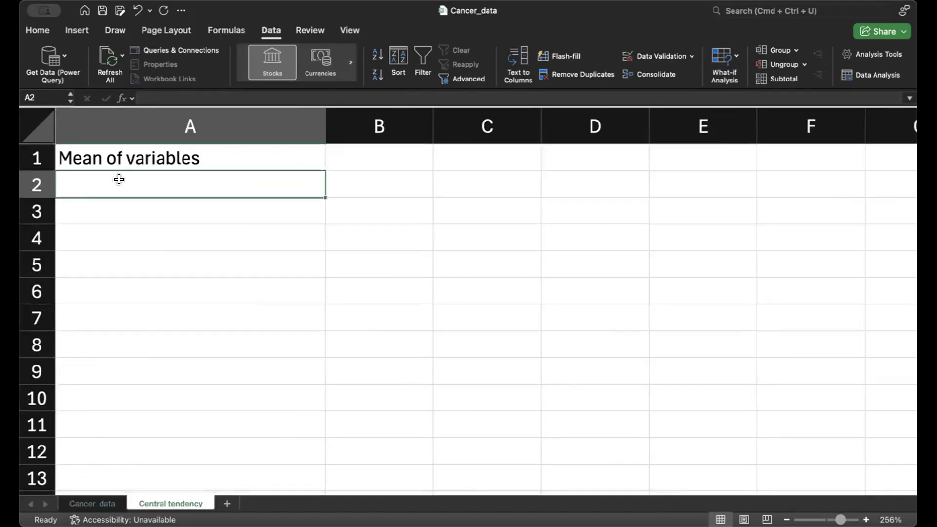
pyautogui.write('Mean of')
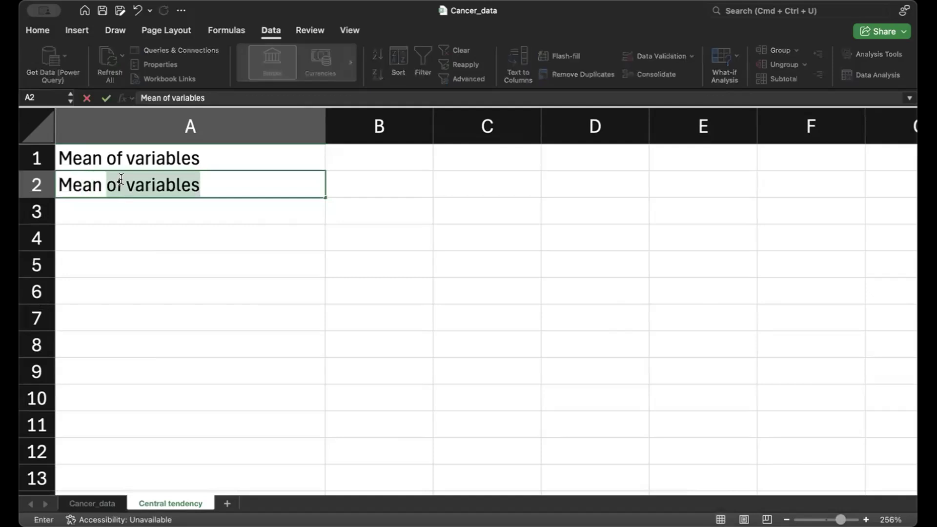
pyautogui.write(' concavity_se')
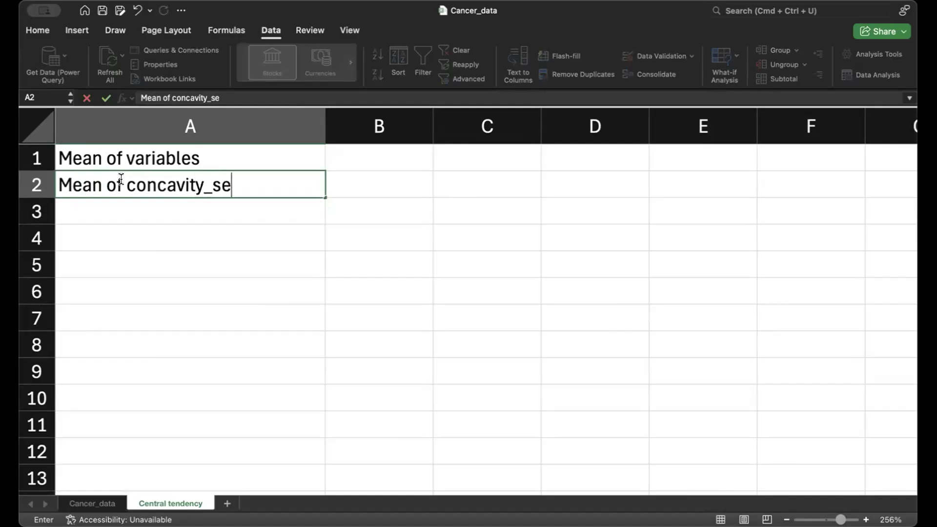
pyautogui.click(369, 180)
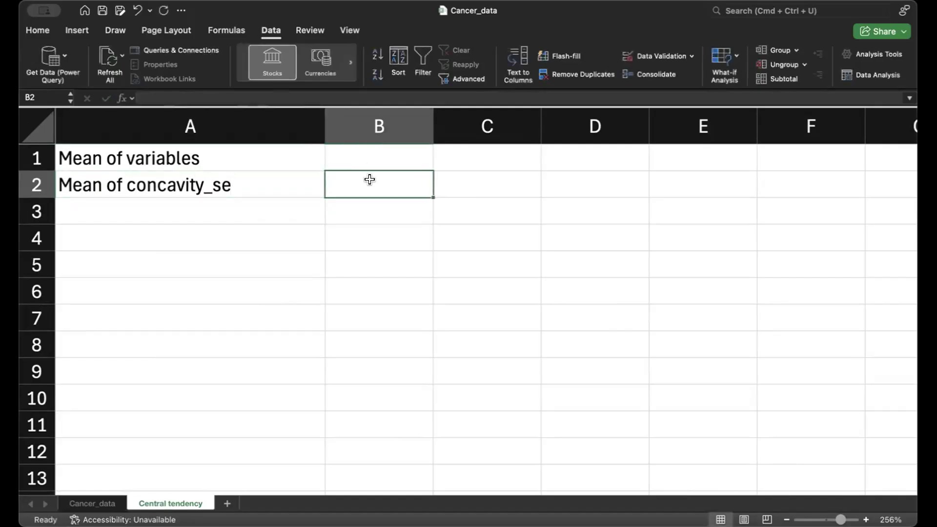
pyautogui.write('=')
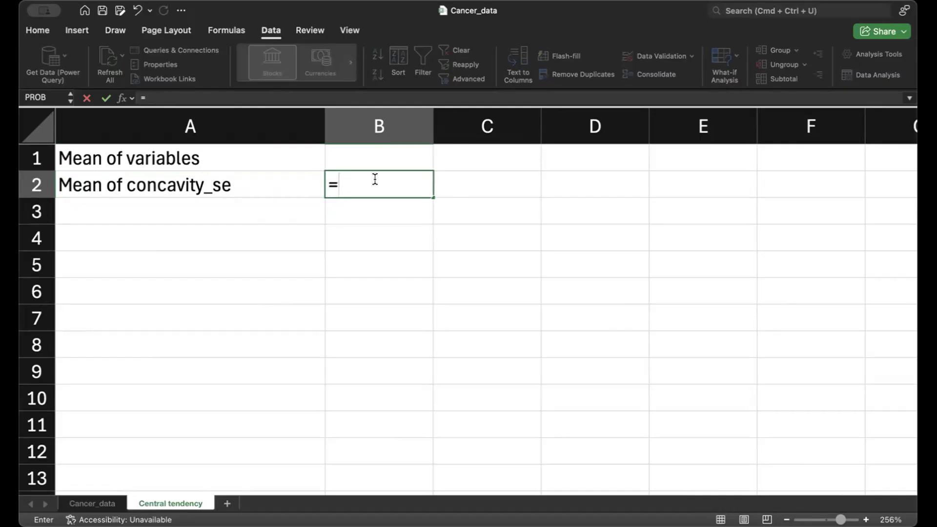
pyautogui.click(129, 100)
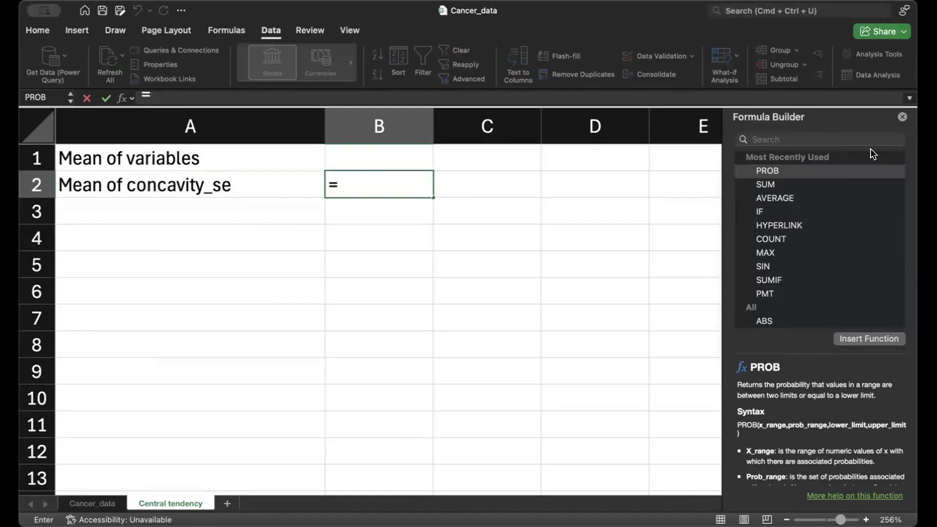
pyautogui.click(901, 115)
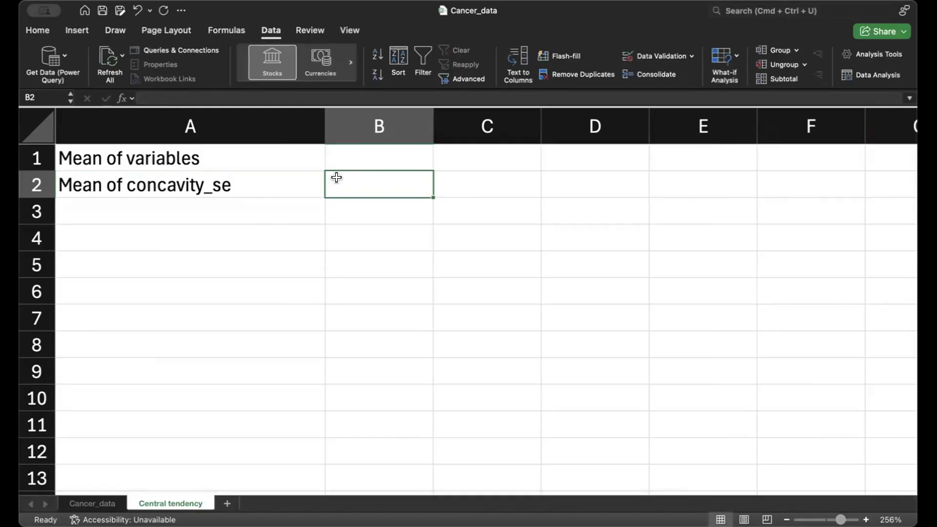
# Step: Calculate the mean of concavity_se in cell B2 with the formula =AVERAGE(Cancer_data!S2:S570)
pyautogui.write('=')
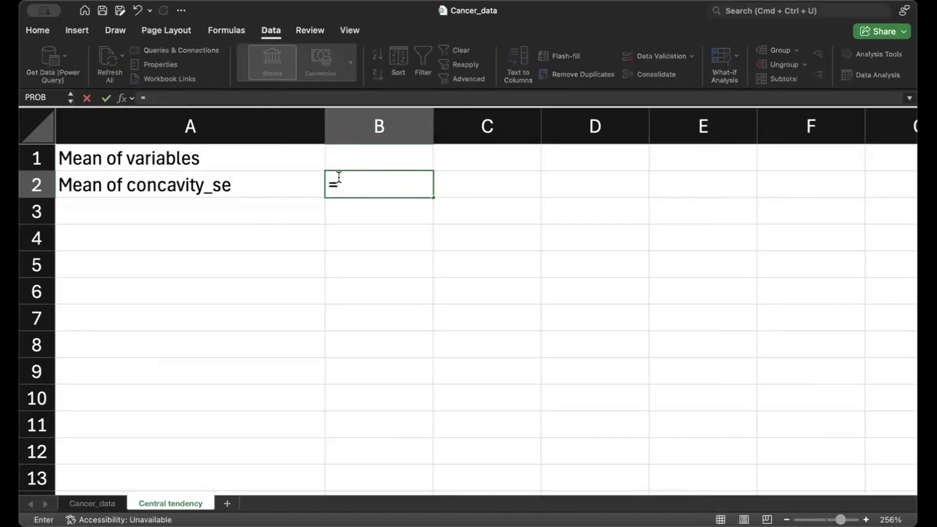
pyautogui.write('average')
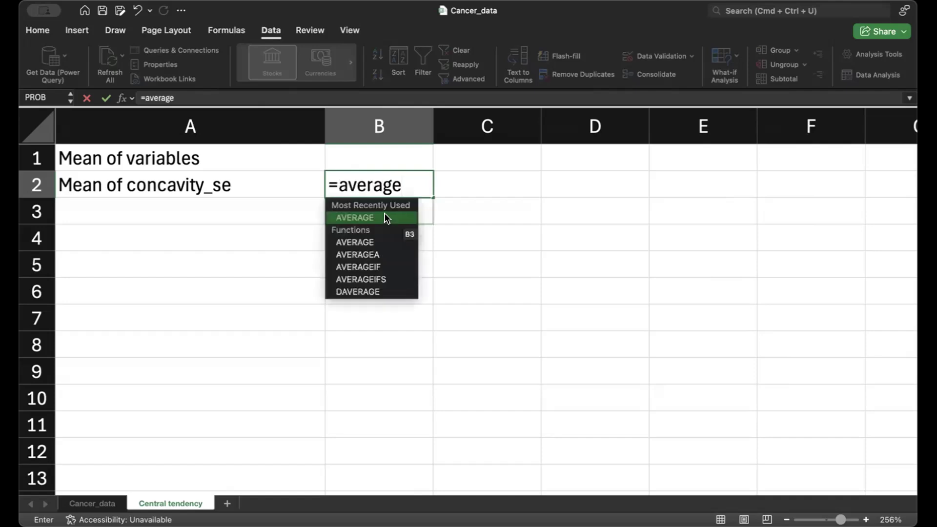
pyautogui.doubleClick(387, 218)
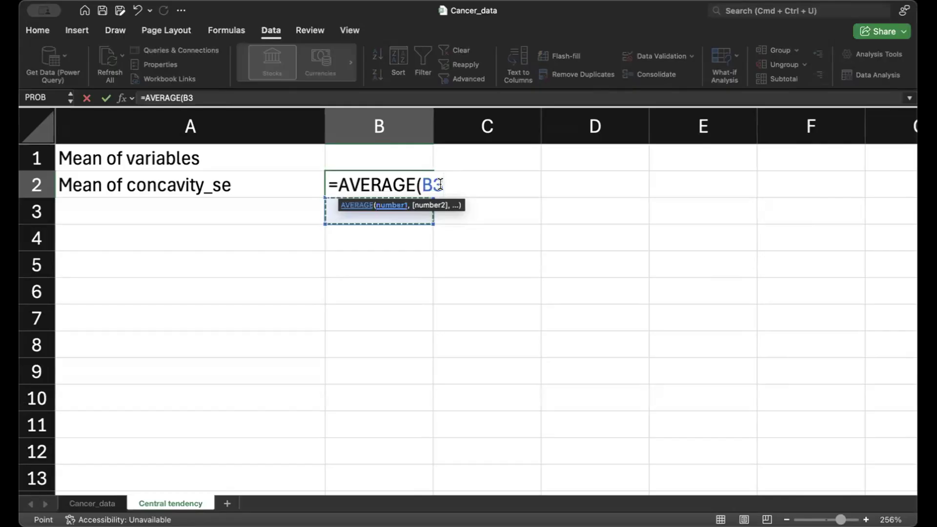
pyautogui.press('BackSpace')
pyautogui.press('BackSpace')
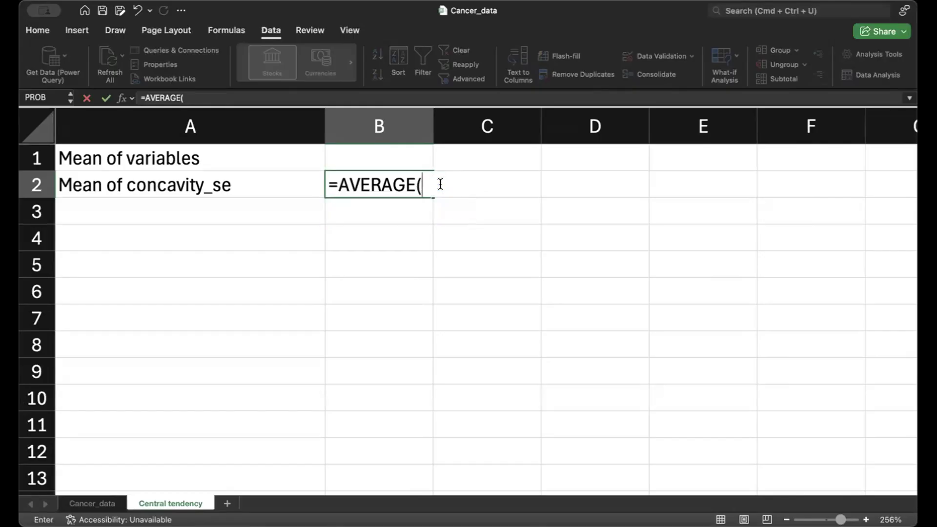
pyautogui.click(89, 503)
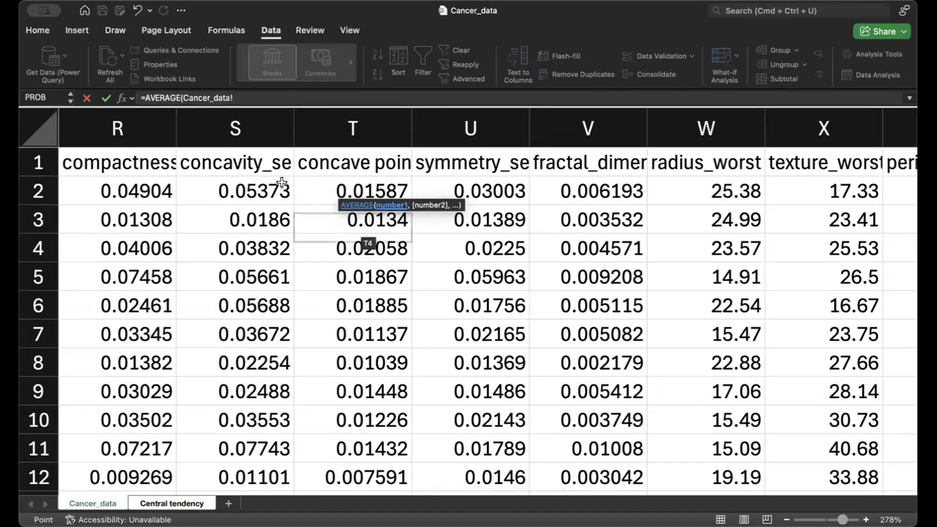
pyautogui.moveTo(271, 179); pyautogui.dragTo(273, 448)
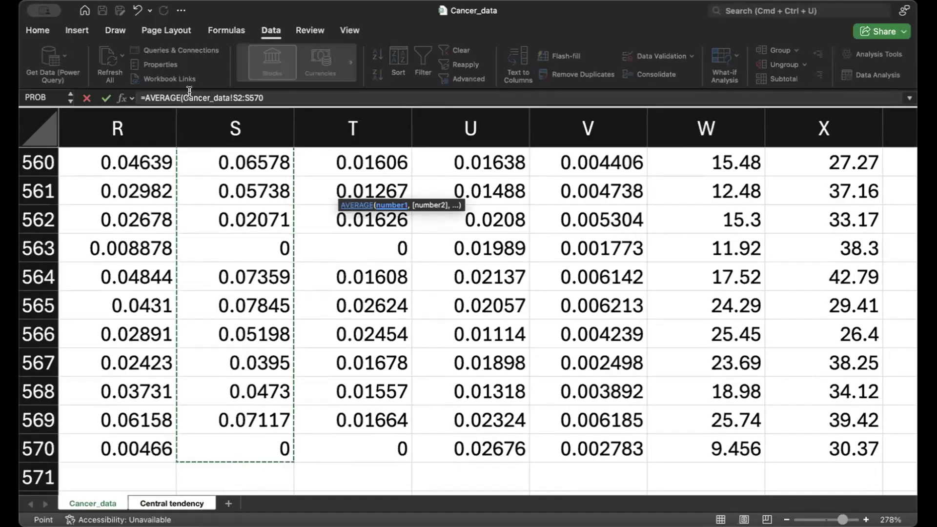
pyautogui.click(273, 97)
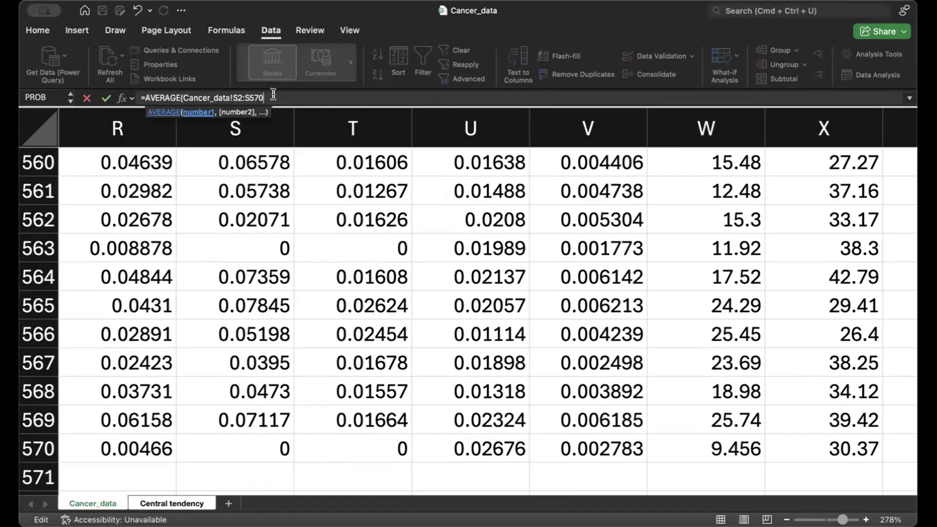
pyautogui.click(180, 92)
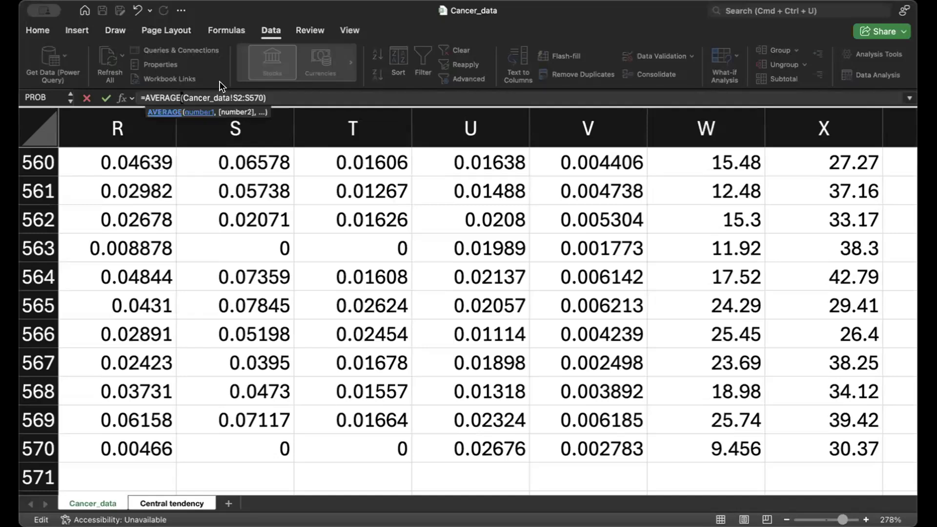
pyautogui.click(284, 92)
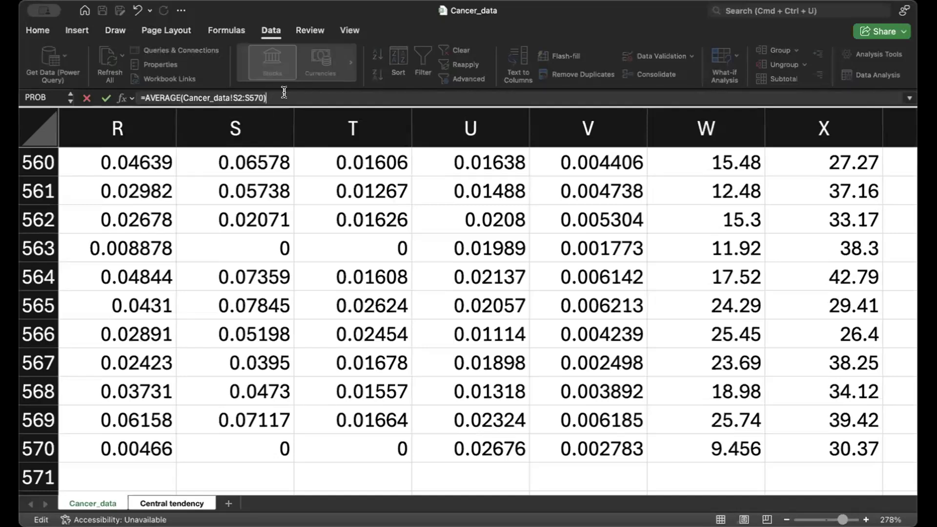
pyautogui.press('Return')
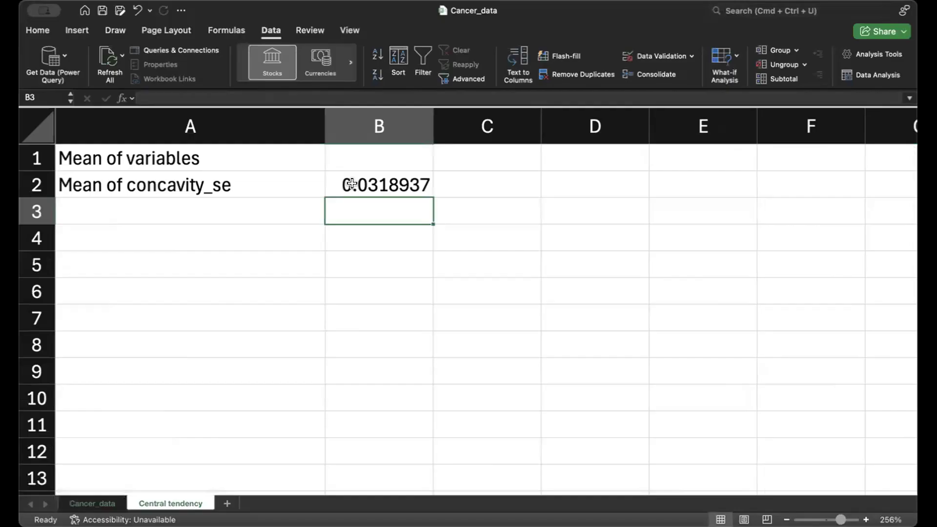
pyautogui.click(351, 183)
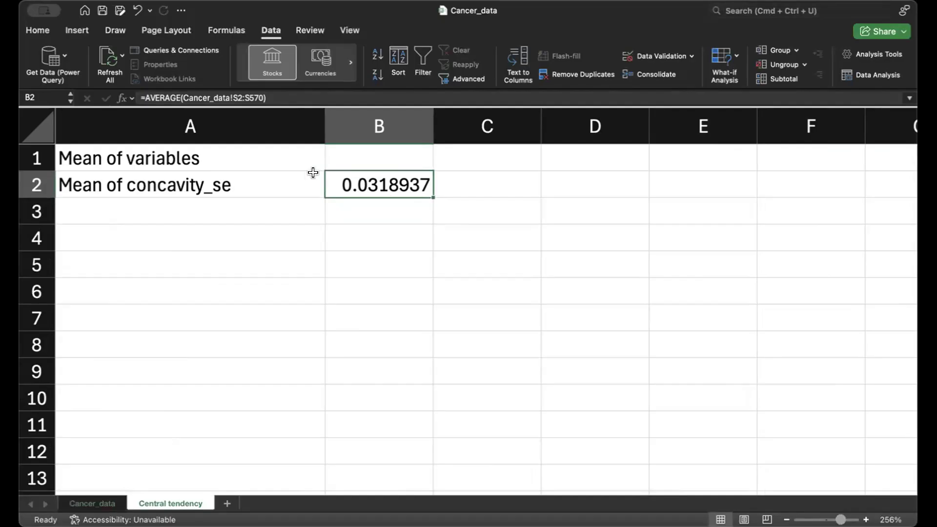
pyautogui.click(228, 189)
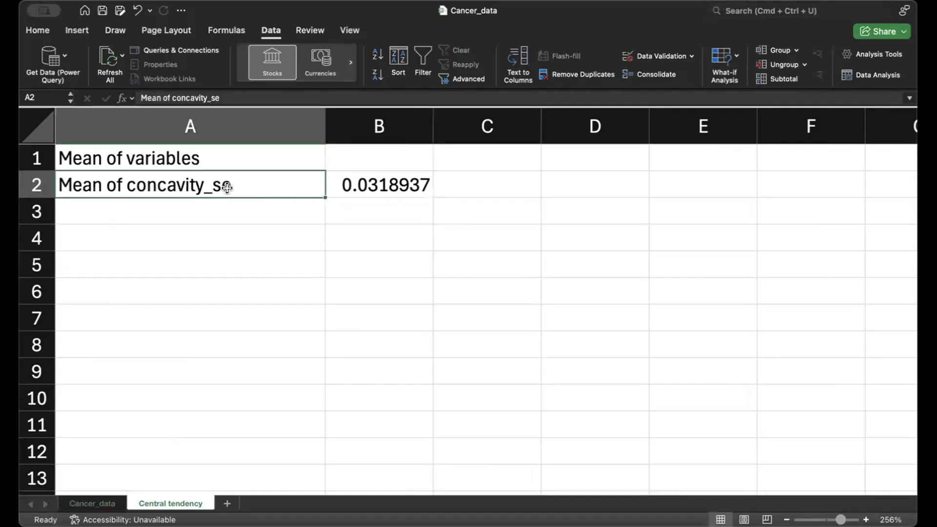
pyautogui.click(351, 188)
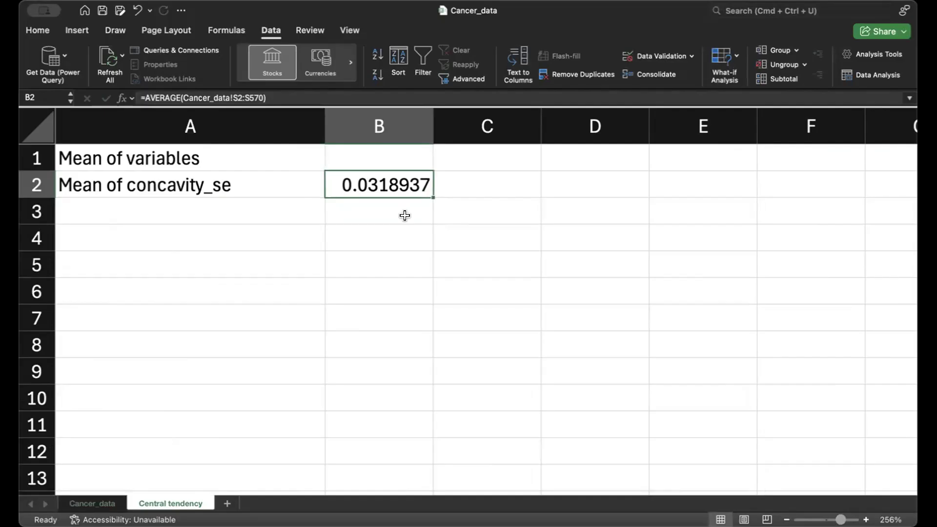
# Step: Enter the label "Median" in cell A3, below the mean label
pyautogui.click(149, 202)
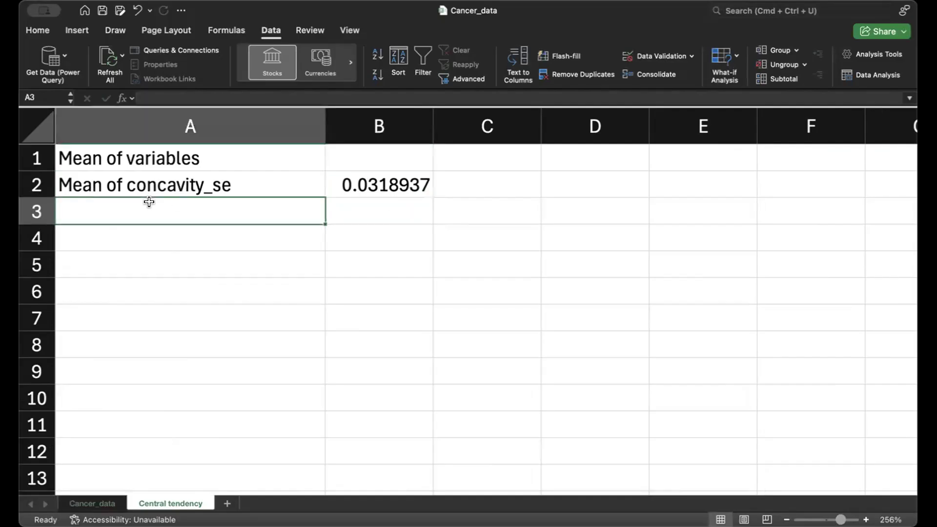
pyautogui.write('Median')
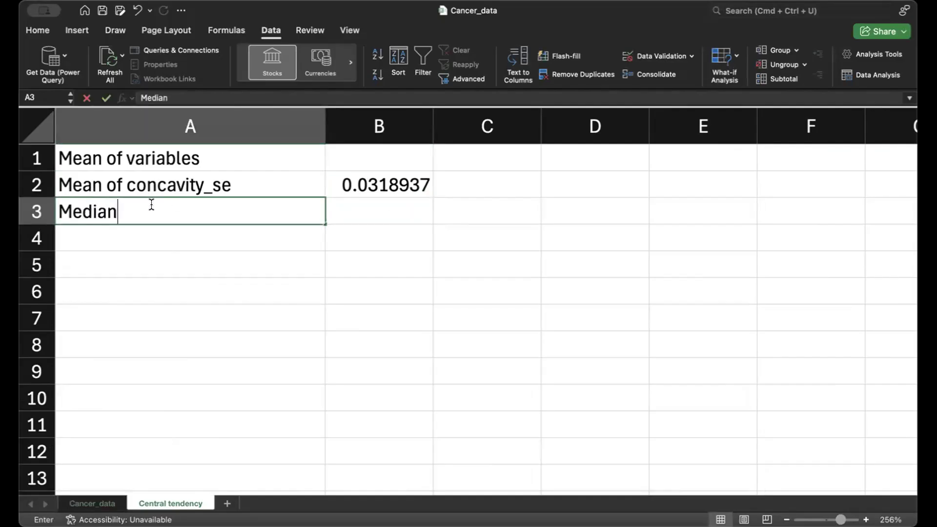
pyautogui.click(375, 211)
# Step: Calculate the median of concavity_se in cell B3 with the formula =MEDIAN(Cancer_data!S2:S570)
pyautogui.write('=')
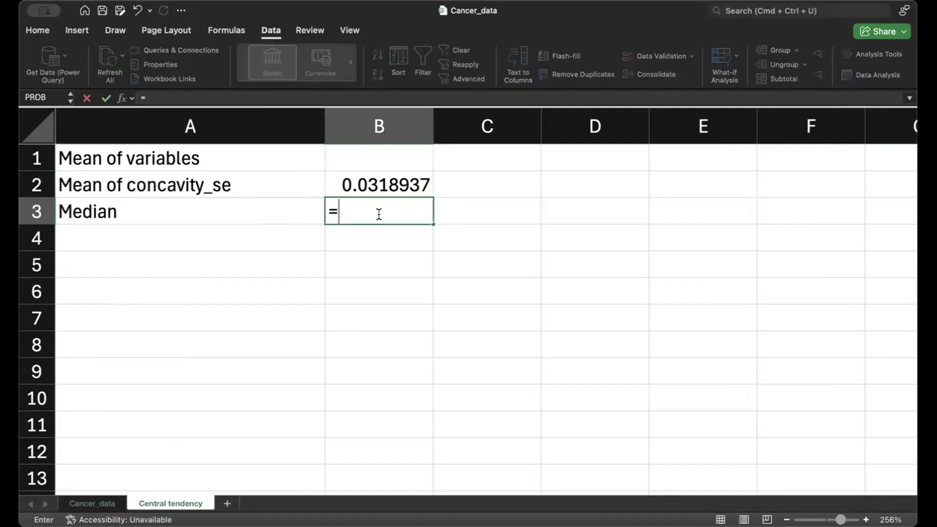
pyautogui.write('media')
pyautogui.doubleClick(362, 235)
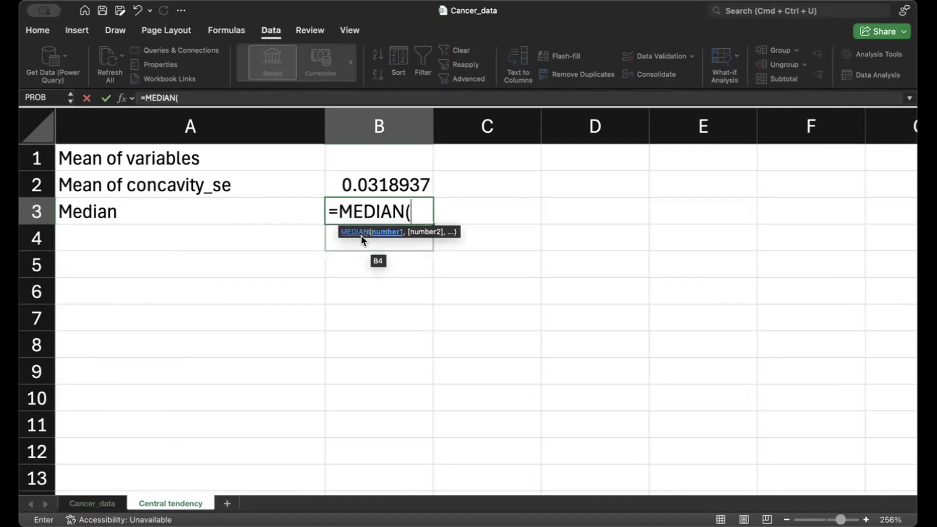
pyautogui.click(97, 503)
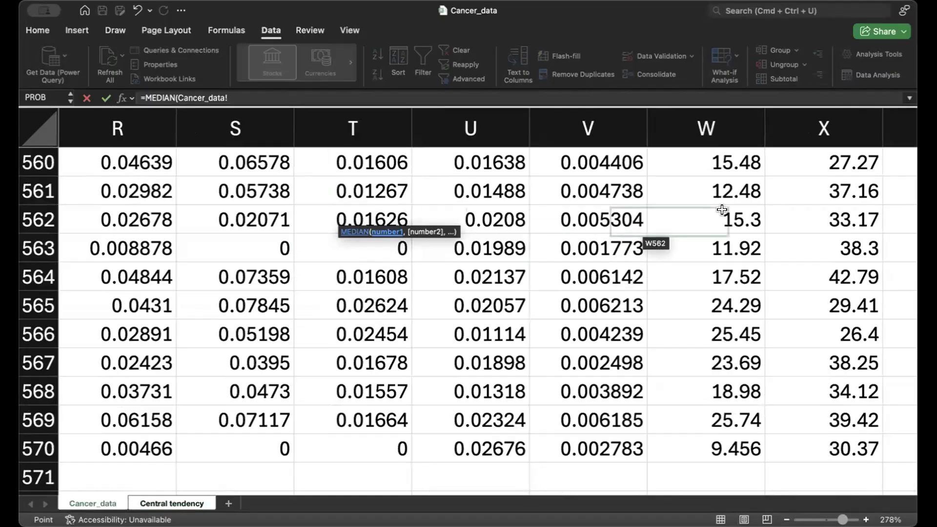
pyautogui.moveTo(912, 487); pyautogui.dragTo(912, 155)
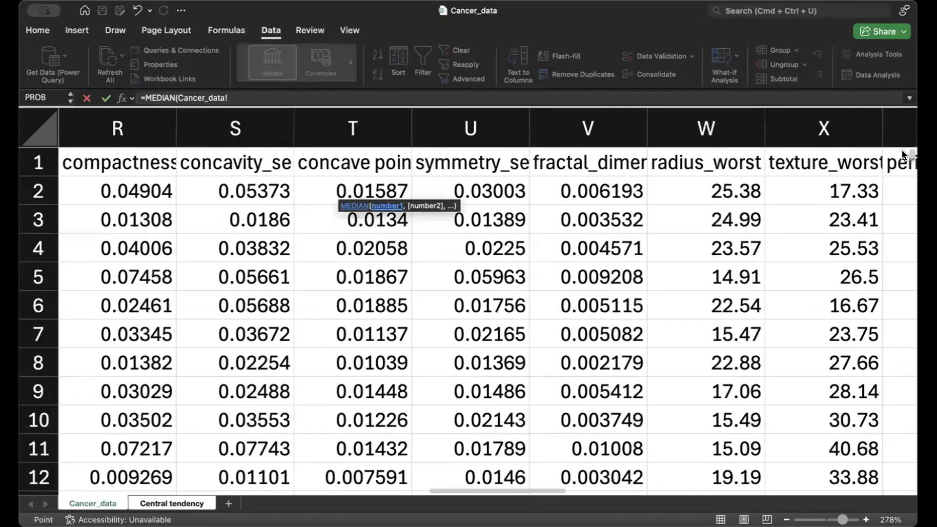
pyautogui.click(280, 191)
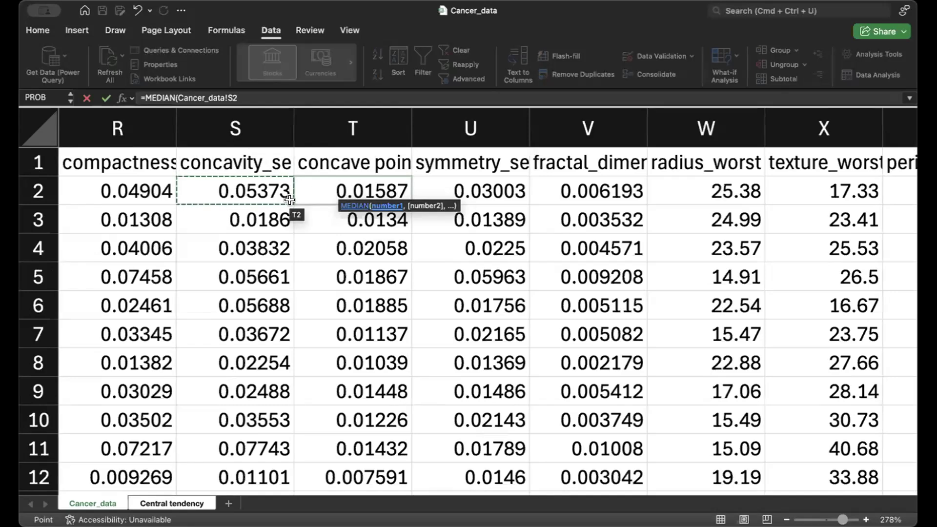
pyautogui.moveTo(281, 190); pyautogui.dragTo(296, 437)
pyautogui.moveTo(295, 468); pyautogui.dragTo(249, 411)
pyautogui.write(')')
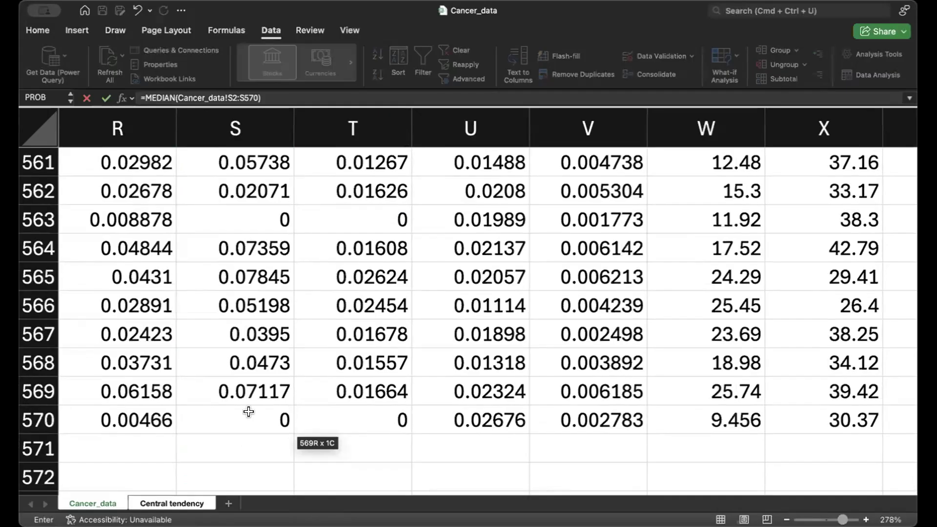
pyautogui.press('Return')
# Step: Compare the mean of concavity_se in cell B2 with its median in cell B3
pyautogui.click(394, 211)
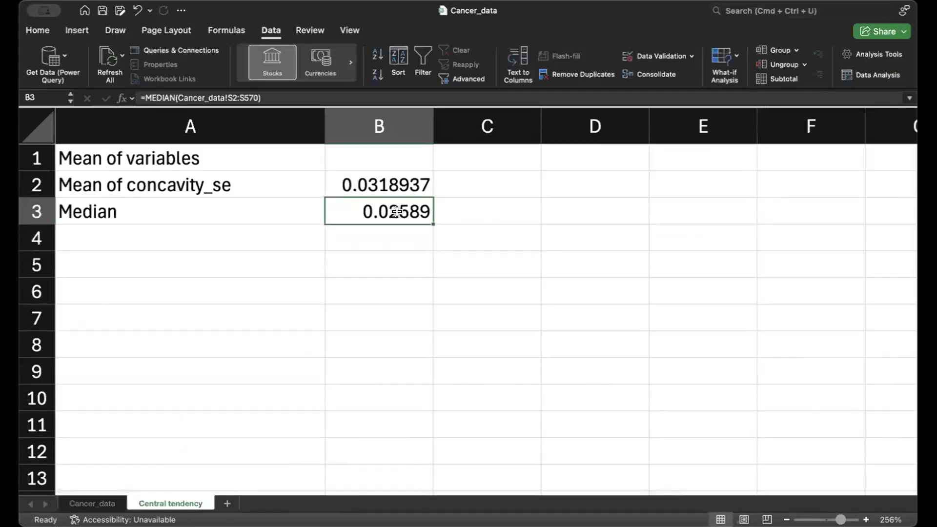
pyautogui.press('Up')
pyautogui.press('Down')
pyautogui.press('Up')
pyautogui.press('Down')
pyautogui.press('Up')
pyautogui.press('Down')
pyautogui.click(243, 258)
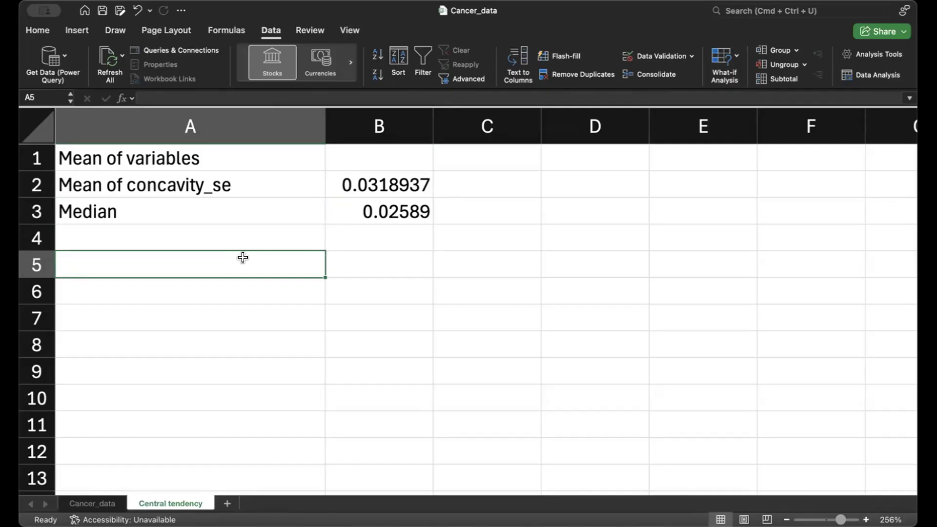
# Step: Switch to the start of the Cancer_data sheet and make sure the Analysis ToolPak add-in is enabled
pyautogui.click(101, 503)
pyautogui.moveTo(910, 484); pyautogui.dragTo(908, 120)
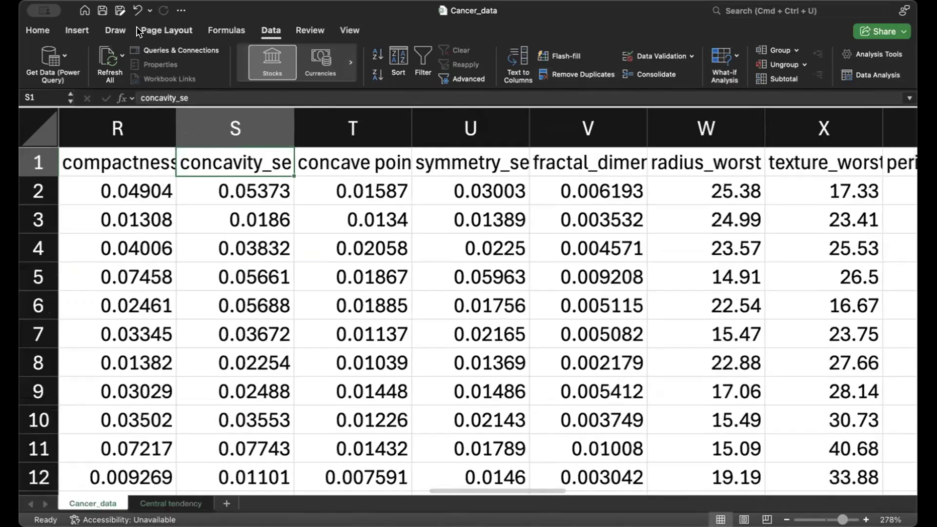
pyautogui.click(280, 27)
pyautogui.click(273, 31)
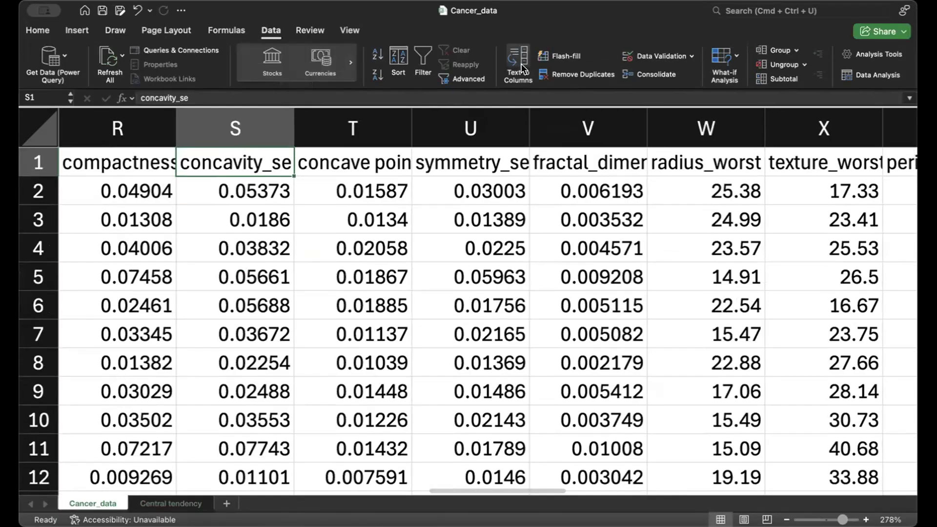
pyautogui.click(876, 58)
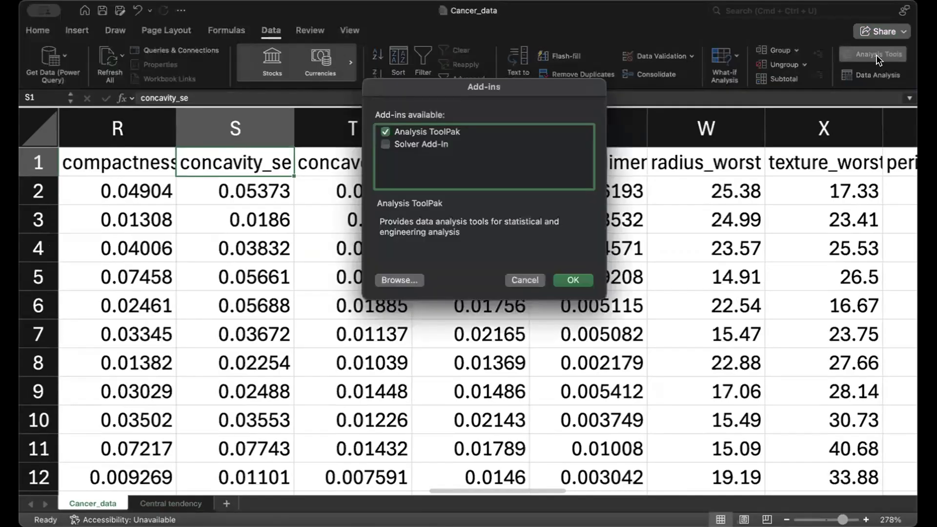
pyautogui.click(385, 132)
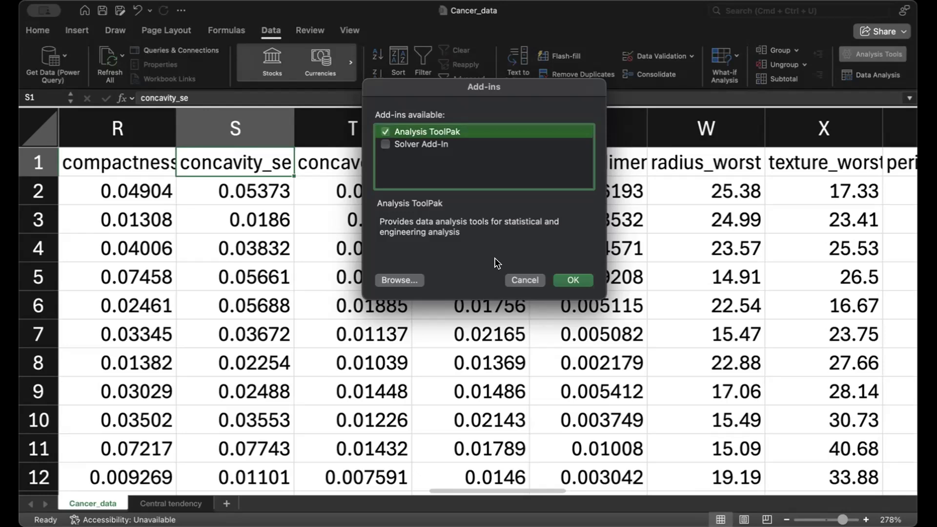
pyautogui.click(579, 280)
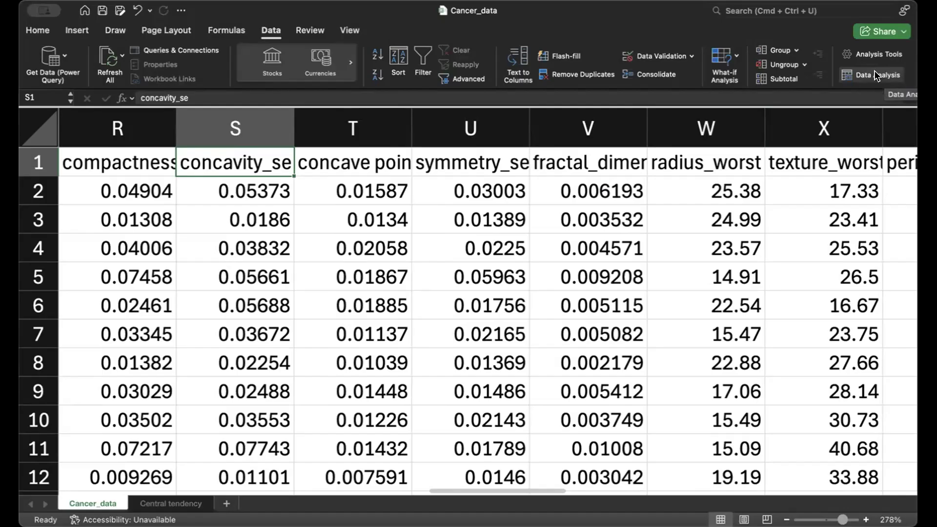
# Step: Look through the full list of statistical tools offered by Data Analysis
pyautogui.click(875, 75)
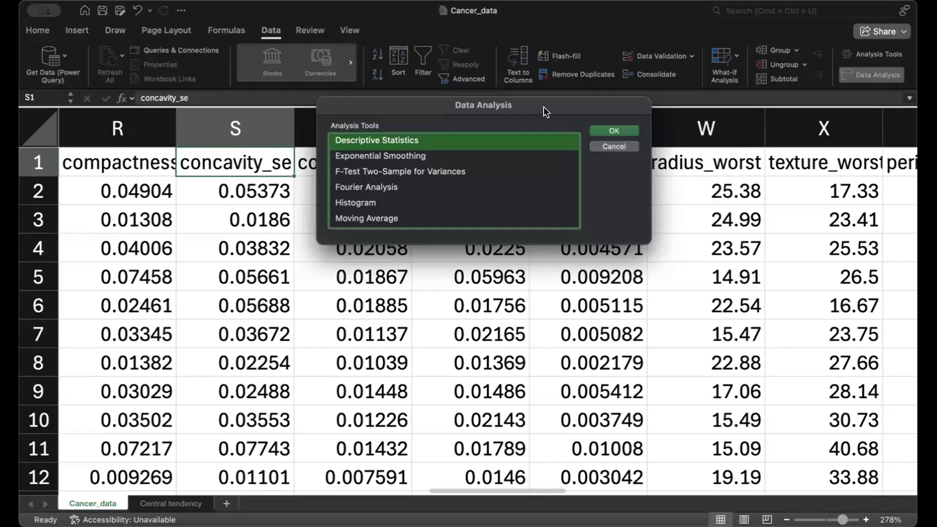
pyautogui.click(421, 156)
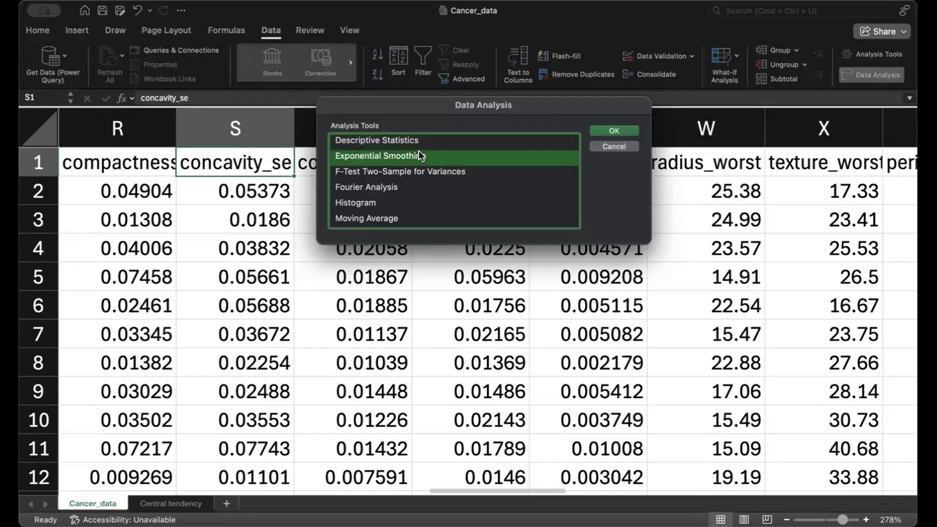
pyautogui.press('Down')
pyautogui.press('Down')
pyautogui.press('Down')
pyautogui.press('Down')
pyautogui.press('Down')
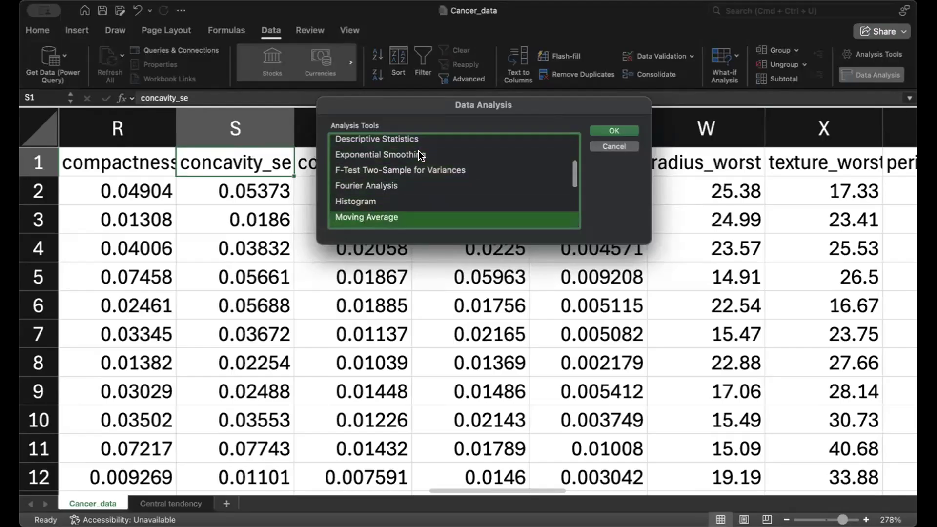
pyautogui.press('Down')
pyautogui.press('Down')
pyautogui.press('Down')
pyautogui.press('Down')
pyautogui.press('Down')
pyautogui.press('Down')
pyautogui.press('Down')
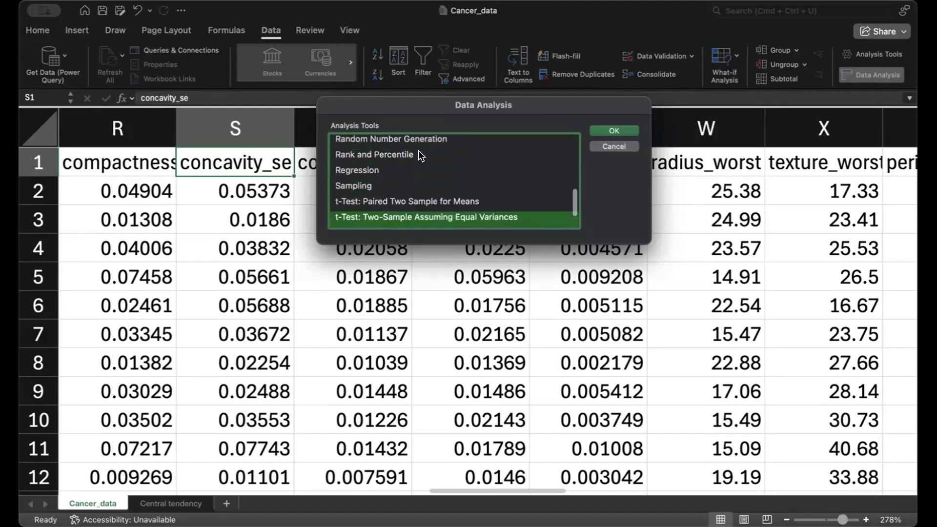
pyautogui.press('Up')
pyautogui.press('Up')
pyautogui.press('Up')
pyautogui.press('Up')
pyautogui.press('Up')
pyautogui.press('Up')
pyautogui.press('Up')
pyautogui.press('Up')
pyautogui.press('Up')
pyautogui.press('Up')
pyautogui.press('Up')
pyautogui.press('Up')
pyautogui.press('Up')
pyautogui.press('Up')
pyautogui.press('Up')
pyautogui.press('Up')
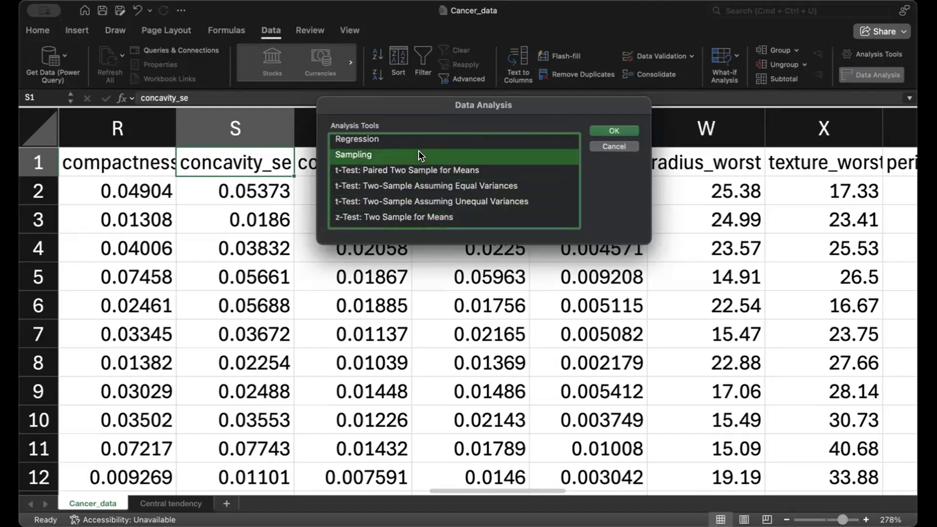
pyautogui.press('Up')
pyautogui.press('Up')
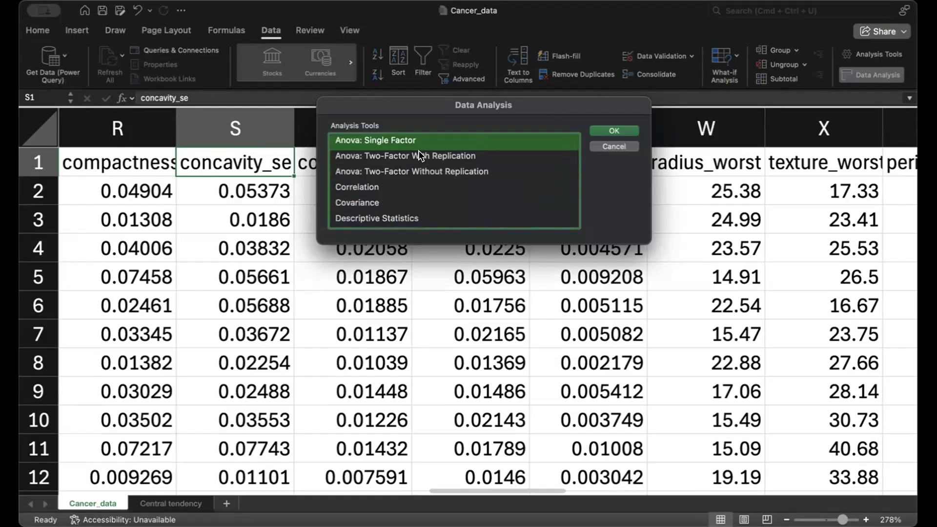
# Step: Choose the Descriptive Statistics analysis and set its input range to $C$1:$AF$570 on the Cancer_data sheet, covering all numeric columns with their headers
pyautogui.click(365, 218)
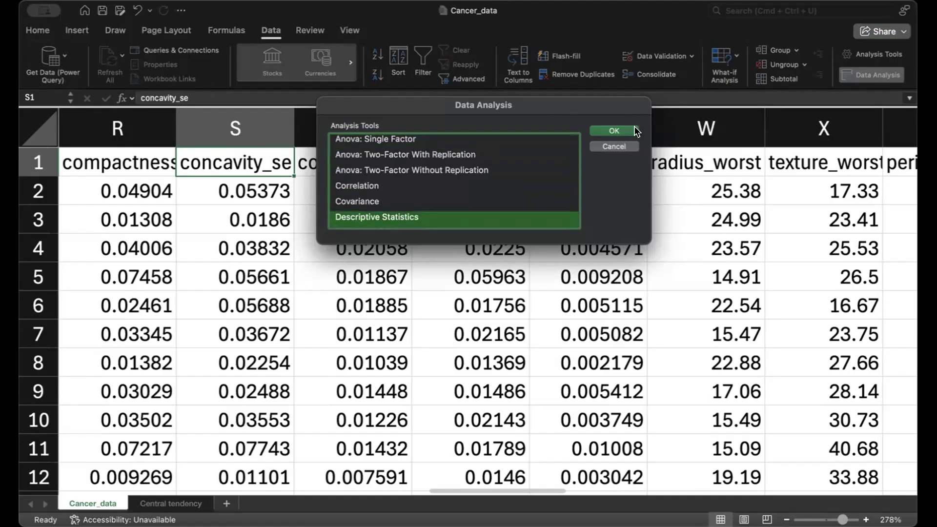
pyautogui.click(614, 131)
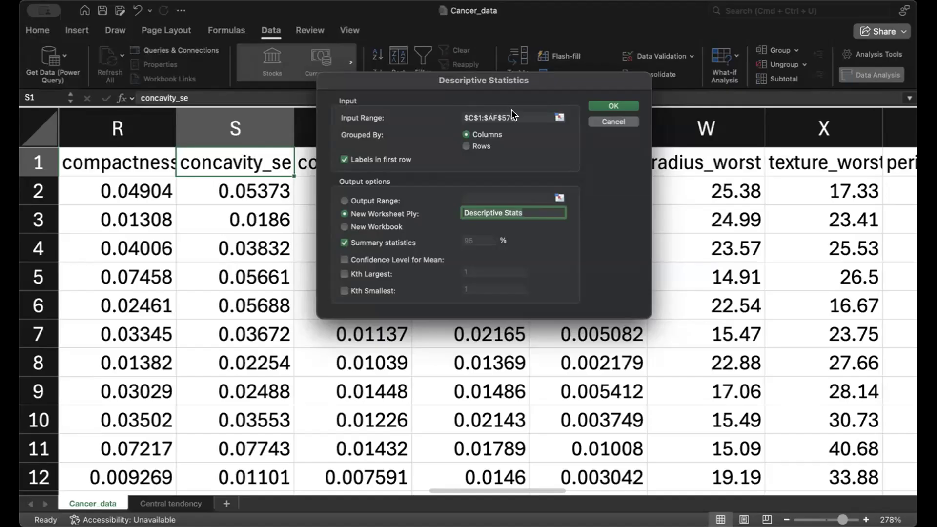
pyautogui.click(558, 116)
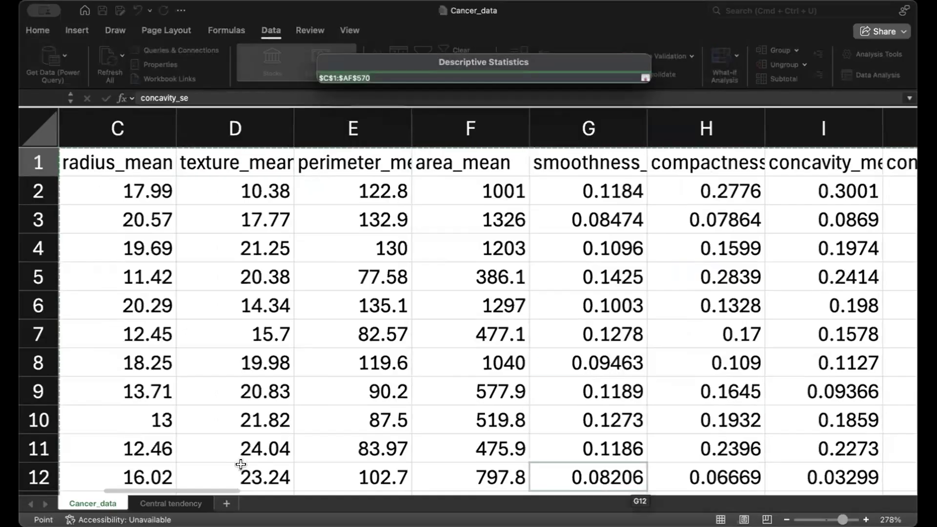
pyautogui.hscroll(-5, 222, 483)
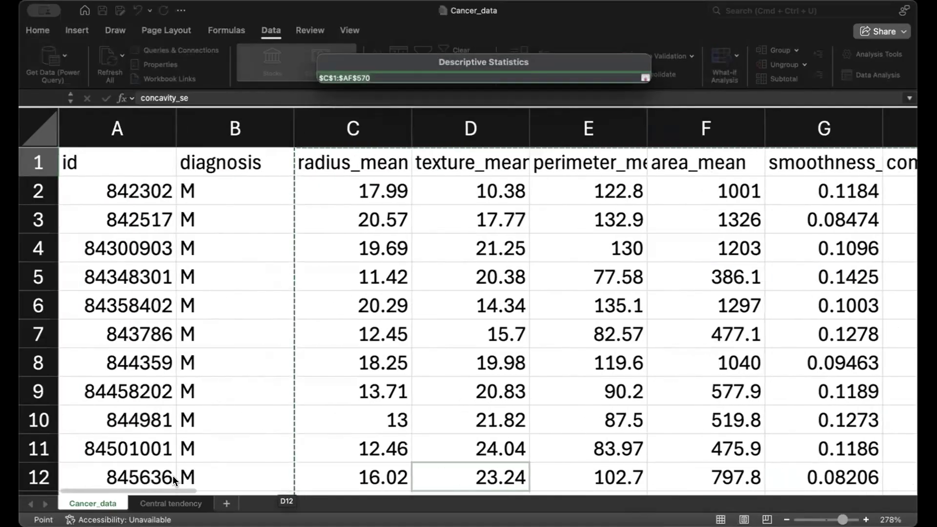
pyautogui.hscroll(2, 195, 483)
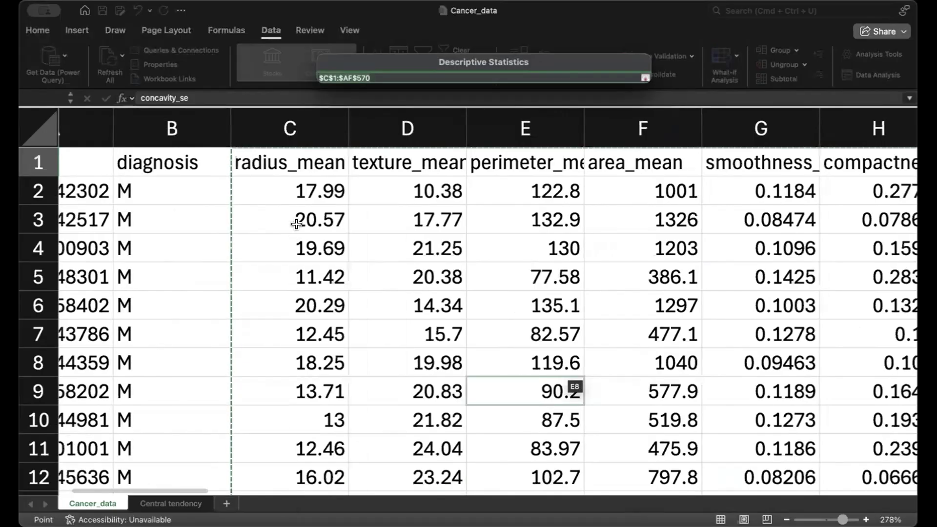
pyautogui.moveTo(279, 158); pyautogui.dragTo(408, 426)
pyautogui.click(645, 76)
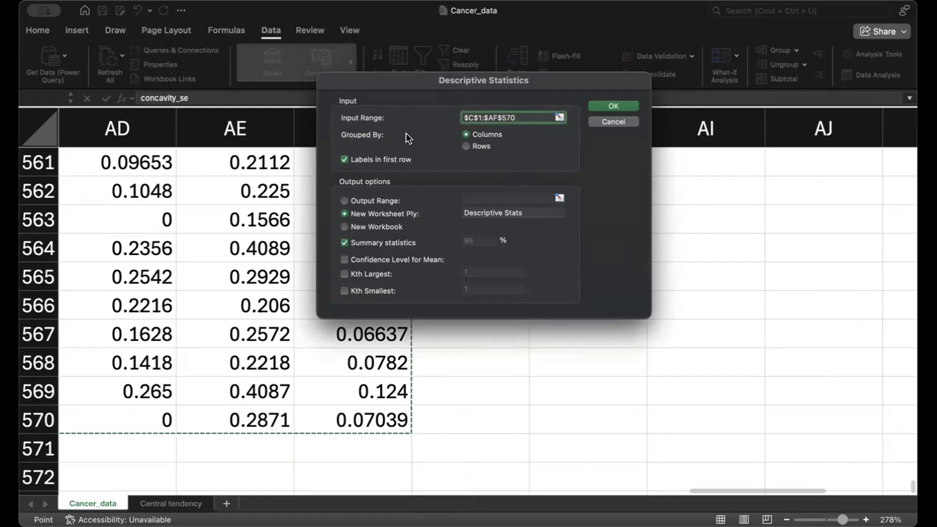
pyautogui.click(466, 145)
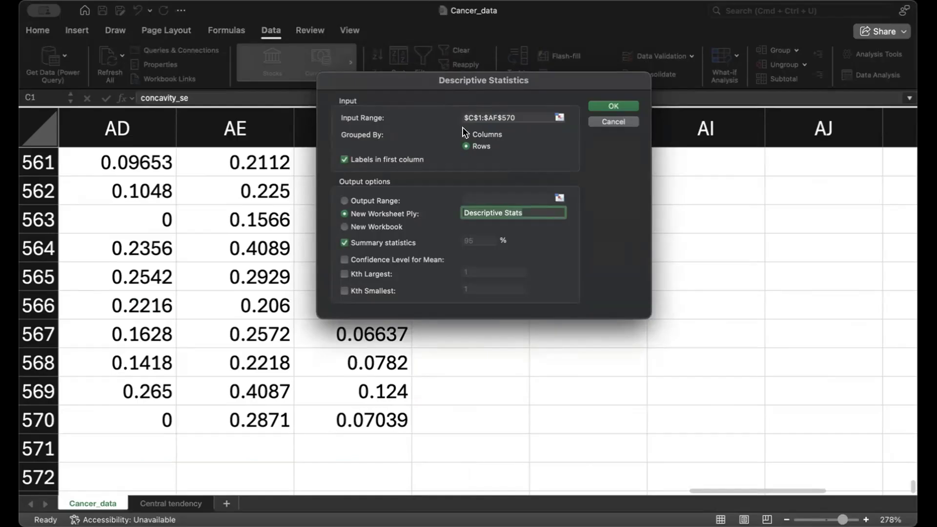
pyautogui.click(462, 132)
pyautogui.click(345, 160)
pyautogui.click(345, 160)
# Step: Name the new output worksheet Worksheet_Stats and generate the summary statistics on it
pyautogui.moveTo(465, 208); pyautogui.dragTo(460, 207)
pyautogui.press('BackSpace')
pyautogui.write('W')
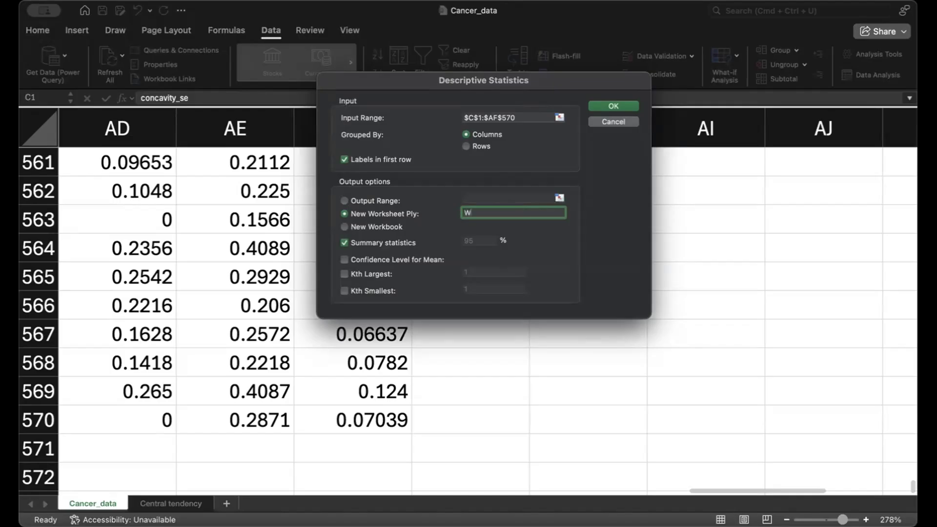
pyautogui.write('orksheet_Stats')
pyautogui.click(605, 113)
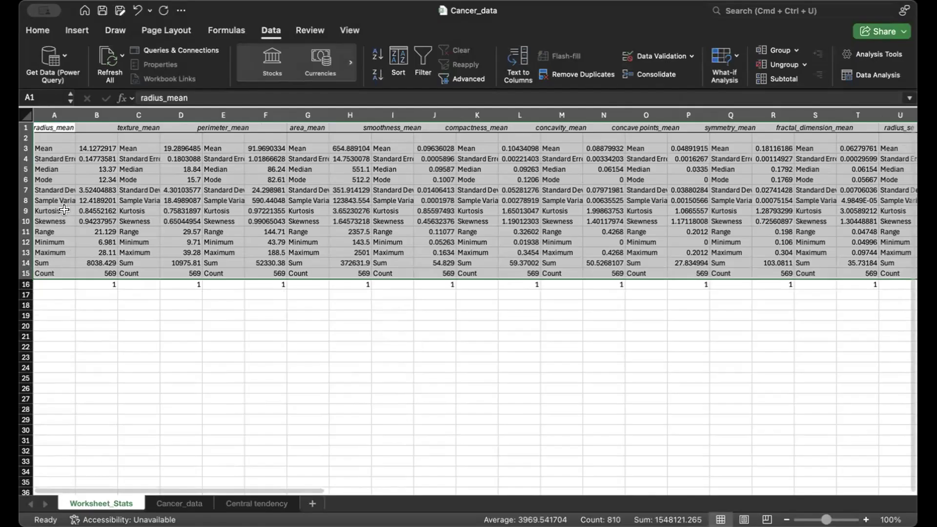
# Step: Examine the variable names in row 1 of Worksheet_Stats and the statistical measures listed beneath them
pyautogui.click(46, 135)
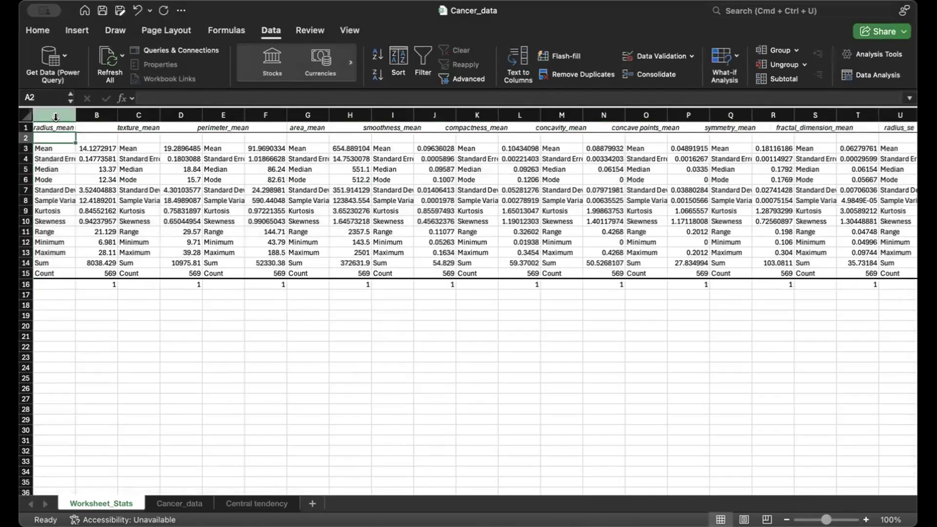
pyautogui.click(52, 127)
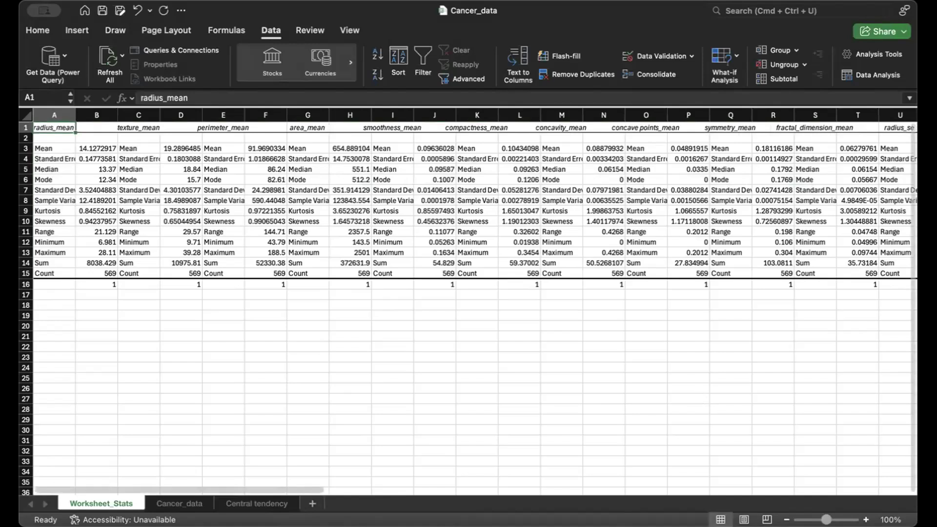
pyautogui.scroll(10, 545, 339)
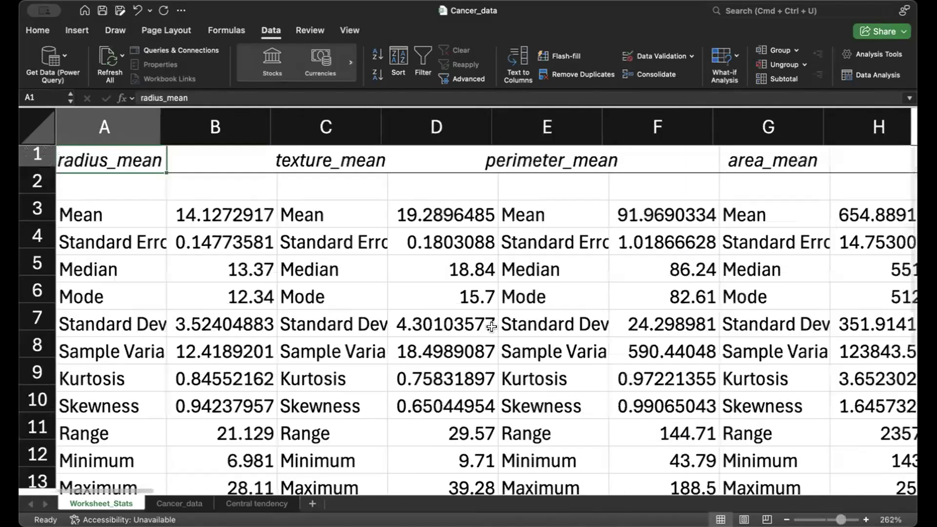
pyautogui.moveTo(94, 148); pyautogui.dragTo(720, 200)
pyautogui.moveTo(536, 489); pyautogui.dragTo(49, 477)
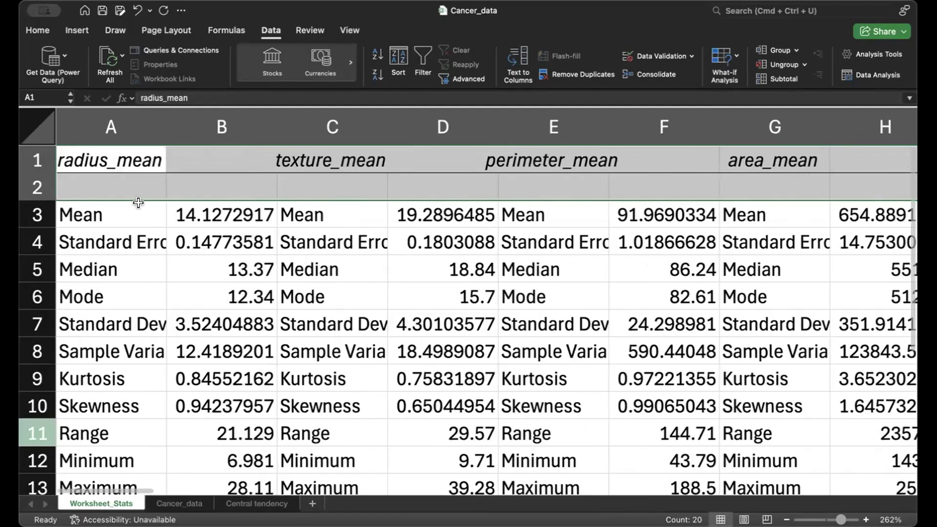
pyautogui.click(116, 210)
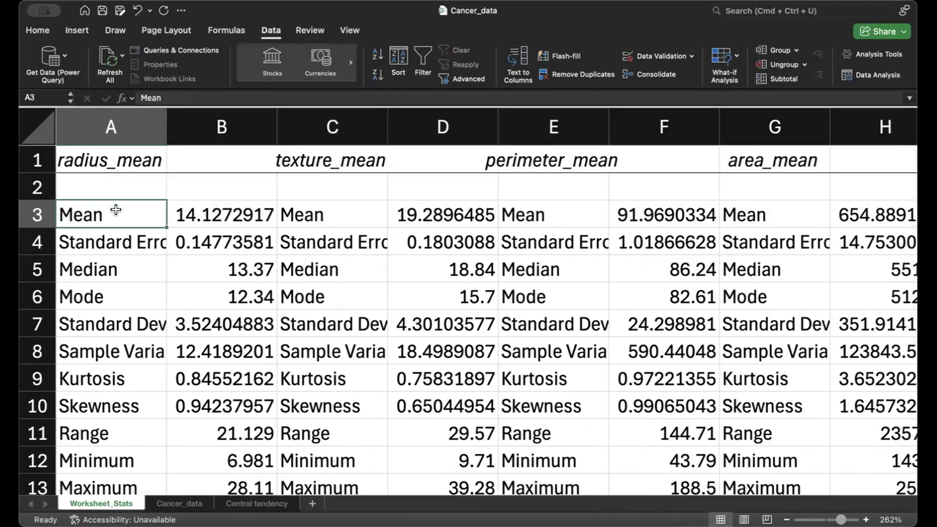
pyautogui.click(122, 152)
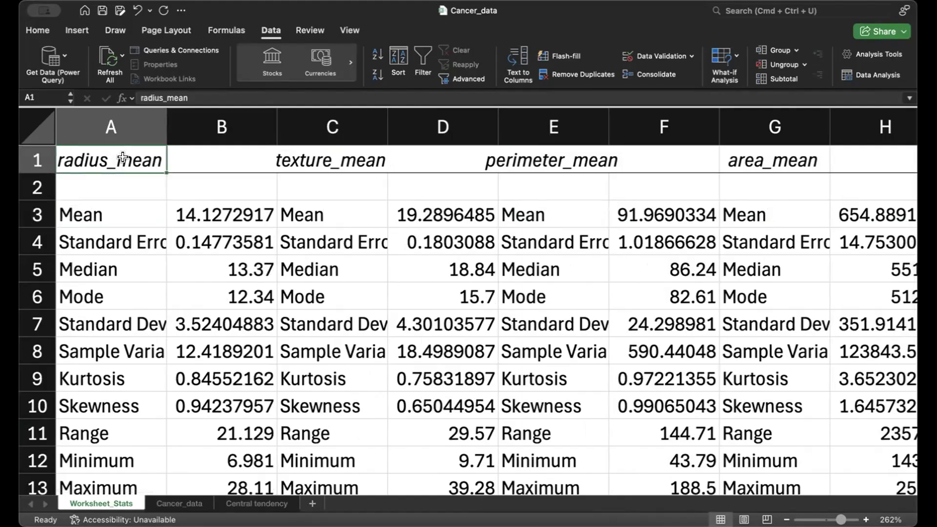
# Step: Compare the mean values of radius_mean and texture_mean, and examine the Standard Error and Median rows across the first variables
pyautogui.click(104, 209)
pyautogui.press('Right')
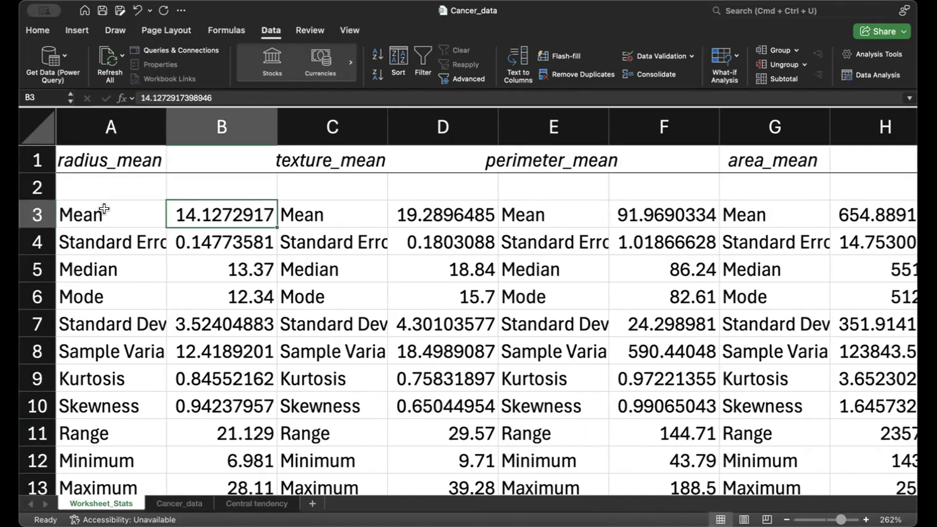
pyautogui.click(337, 165)
pyautogui.click(326, 210)
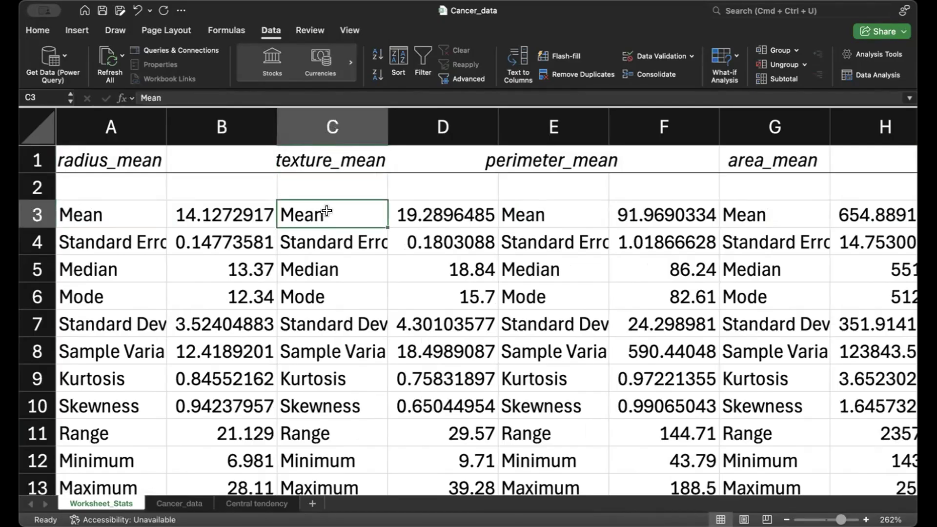
pyautogui.press('Right')
pyautogui.click(94, 240)
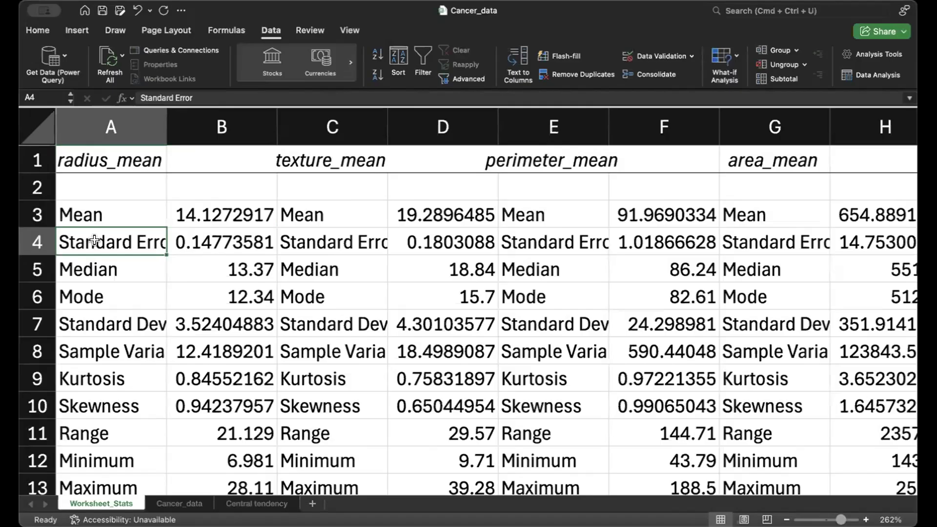
pyautogui.press('Down')
pyautogui.press('Right')
pyautogui.press('Left')
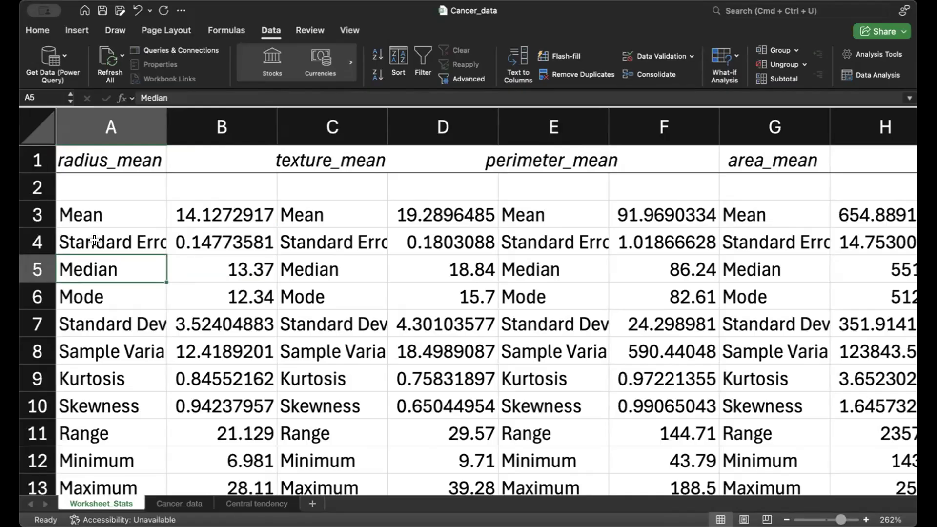
pyautogui.press('Right')
pyautogui.press('Right')
pyautogui.press('Right')
pyautogui.press('Right')
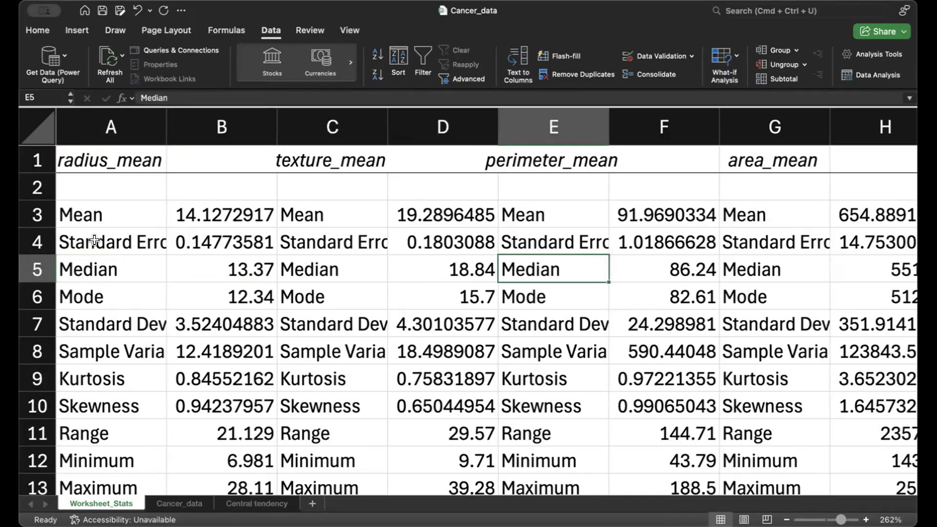
# Step: Go through the Mode row to Standard Deviation and widen column A to fit its full measure names
pyautogui.press('Down')
pyautogui.press('Left')
pyautogui.press('Left')
pyautogui.press('Left')
pyautogui.press('Left')
pyautogui.press('Down')
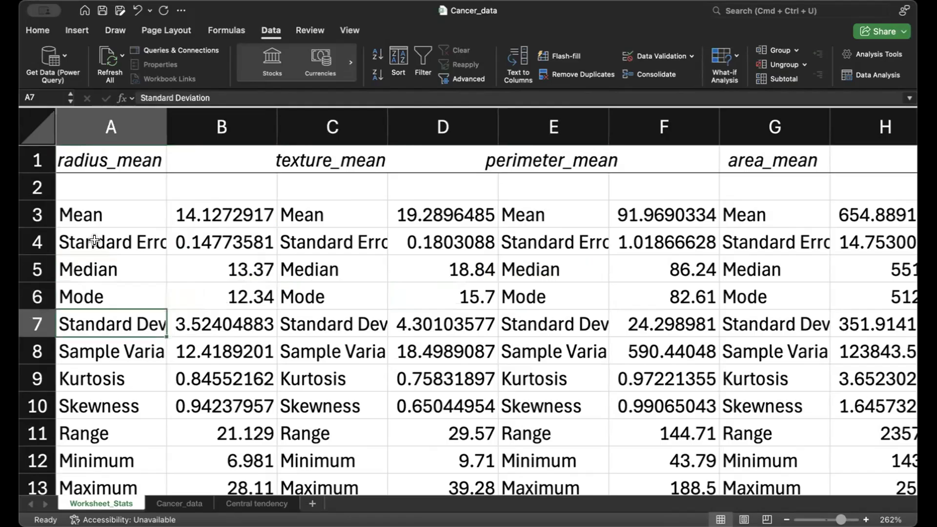
pyautogui.moveTo(163, 112); pyautogui.dragTo(232, 112)
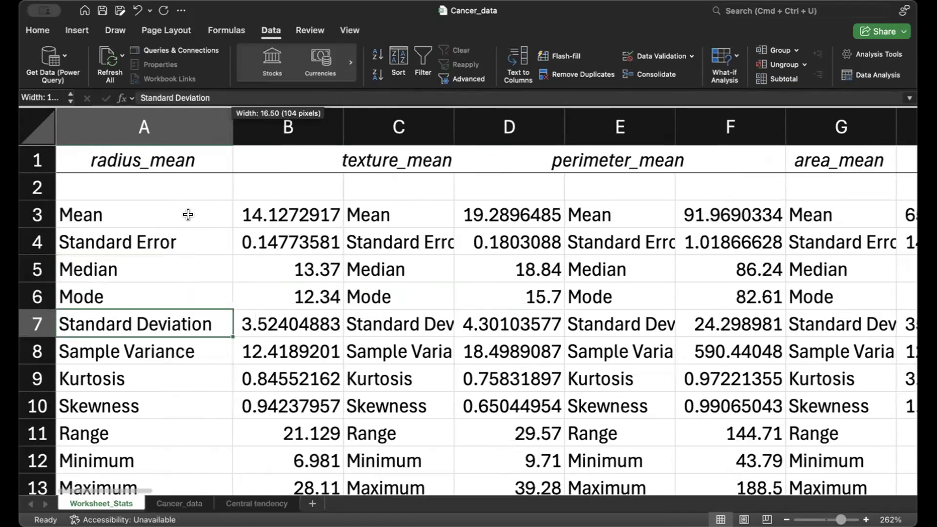
# Step: Examine the remaining radius_mean measures from Sample Variance down to Count, including the Sum value, and return to the header row
pyautogui.click(129, 356)
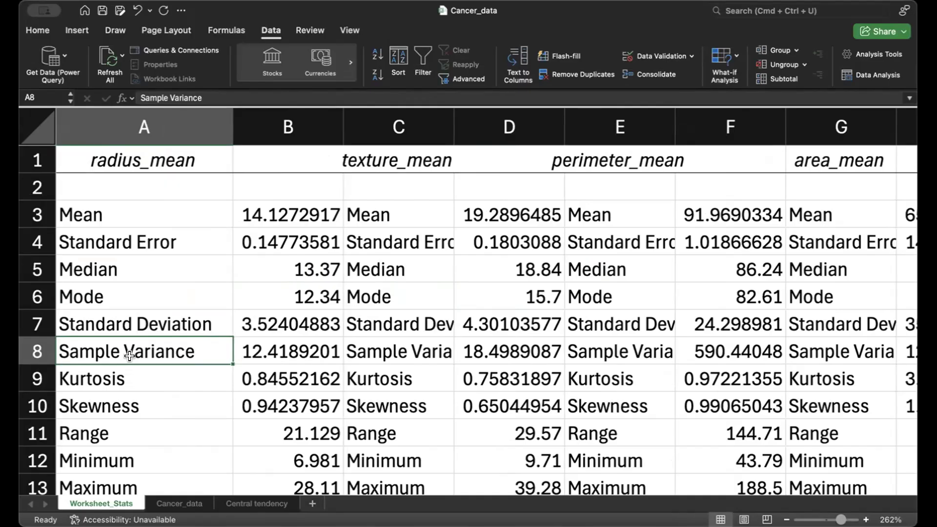
pyautogui.press('Down')
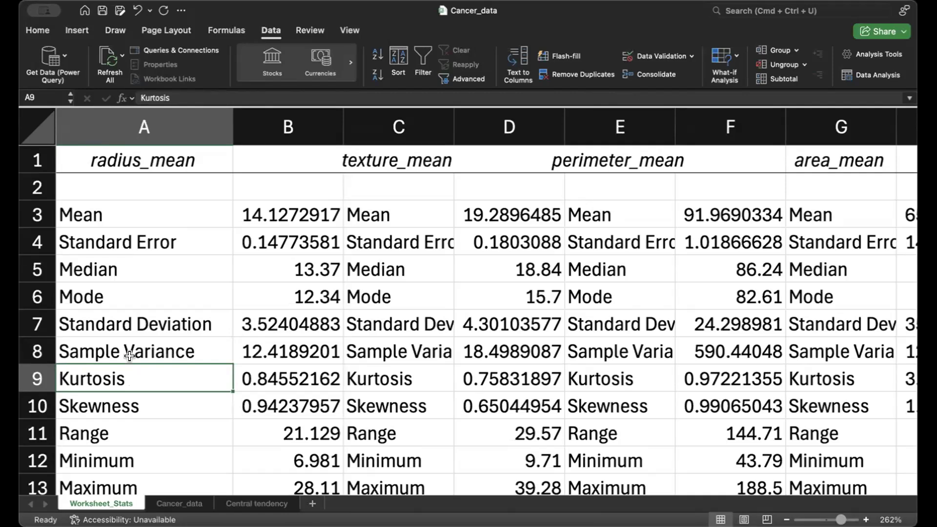
pyautogui.press('Down')
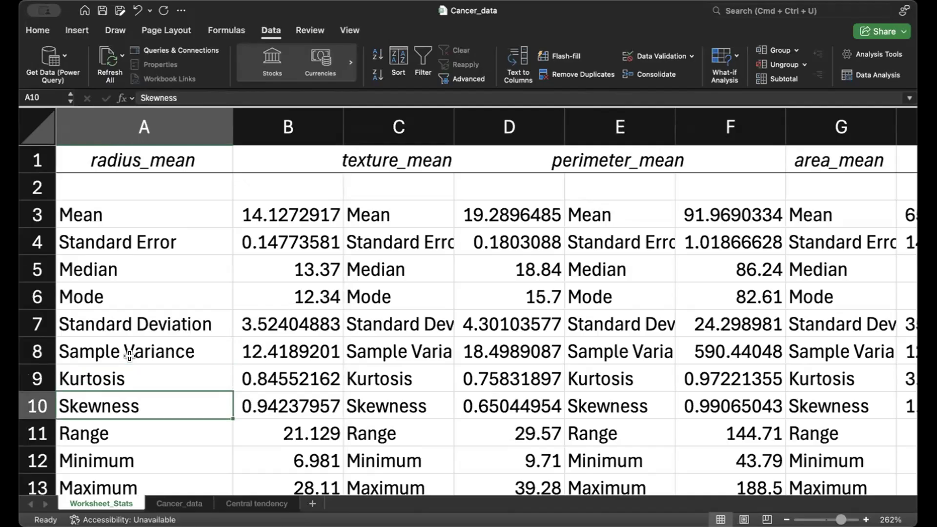
pyautogui.press('Down')
pyautogui.press('Down')
pyautogui.press('Down')
pyautogui.press('Down')
pyautogui.press('Down')
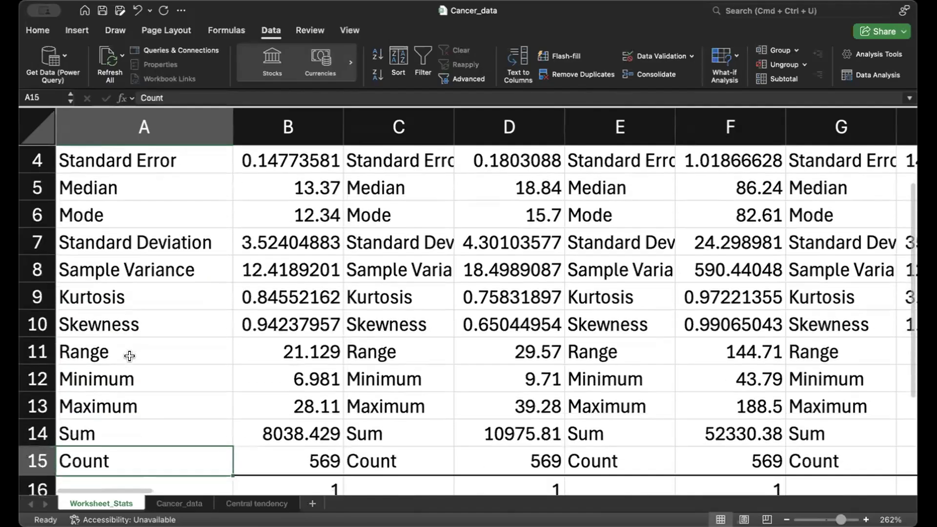
pyautogui.press('Up')
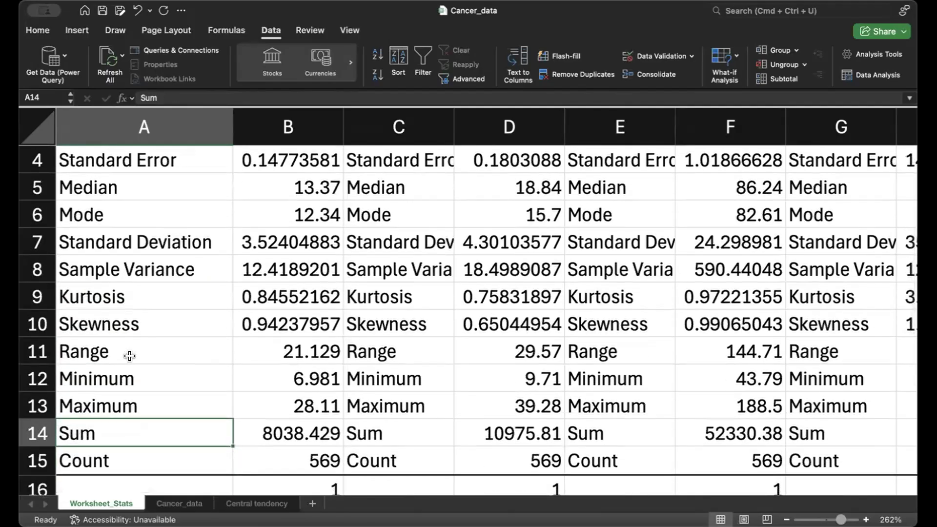
pyautogui.press('Right')
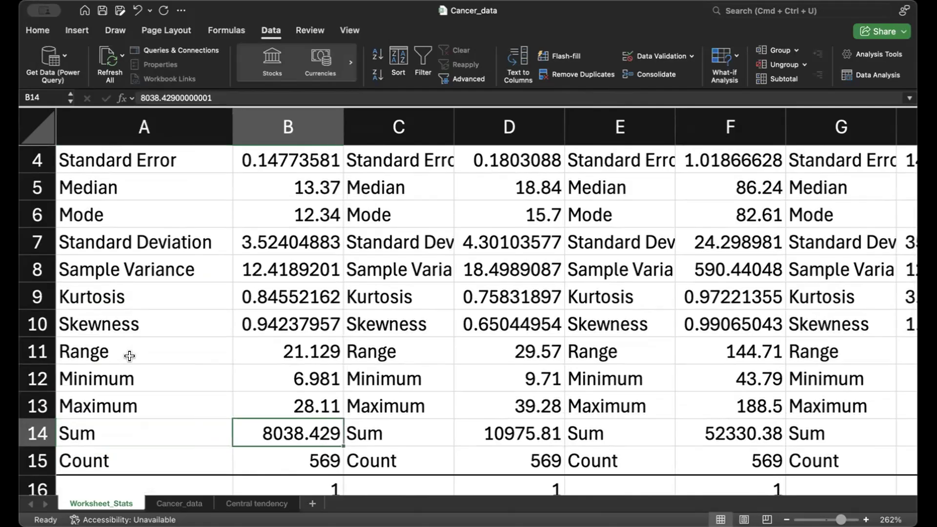
pyautogui.press('Up')
pyautogui.press('Up')
pyautogui.press('Up')
pyautogui.press('Up')
pyautogui.press('Up')
pyautogui.press('Up')
pyautogui.press('Up')
pyautogui.press('Up')
pyautogui.press('Up')
pyautogui.press('Up')
pyautogui.press('Up')
pyautogui.press('Up')
pyautogui.press('Up')
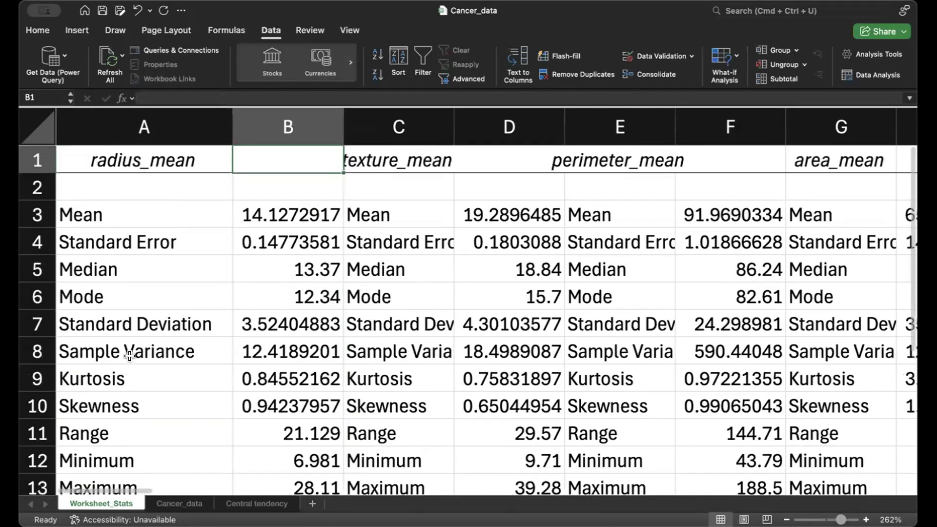